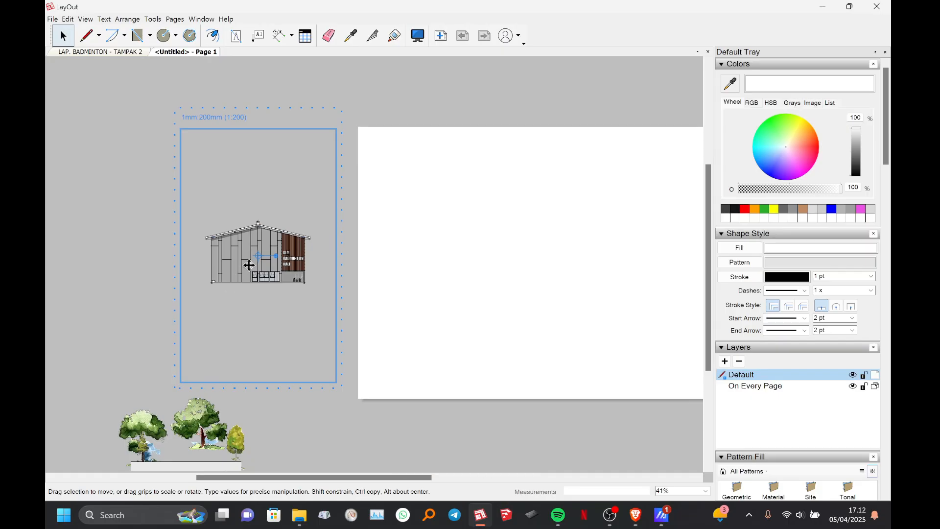
Examine the building elevation and the tree images placed beside the blank page.
middle_click_drag(237, 343, 207, 296)
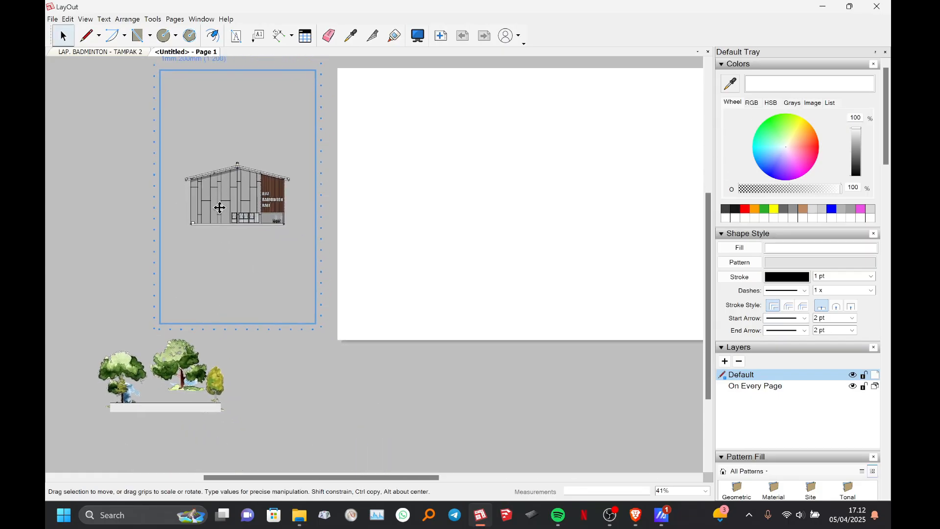
left_click_drag(219, 207, 237, 246)
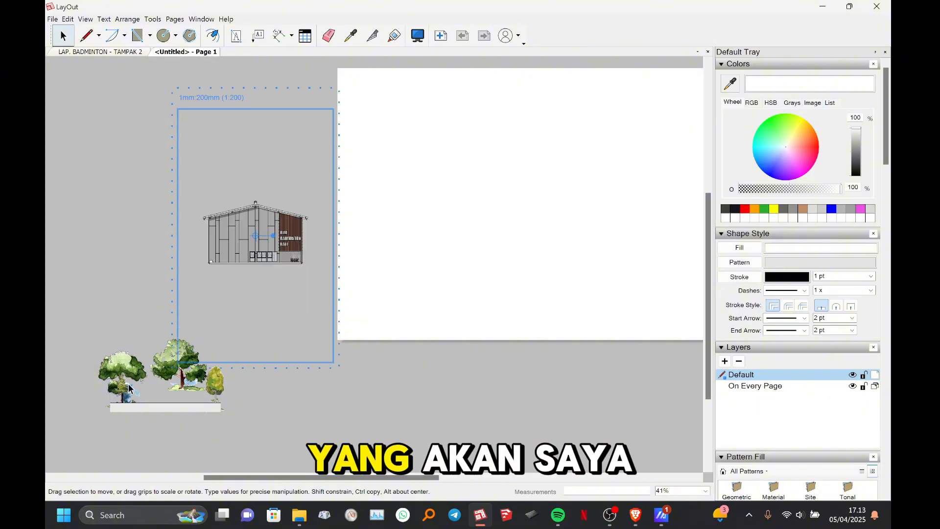
scroll(132, 385, "up", 2)
scroll(132, 385, "up", 5)
left_click(124, 399)
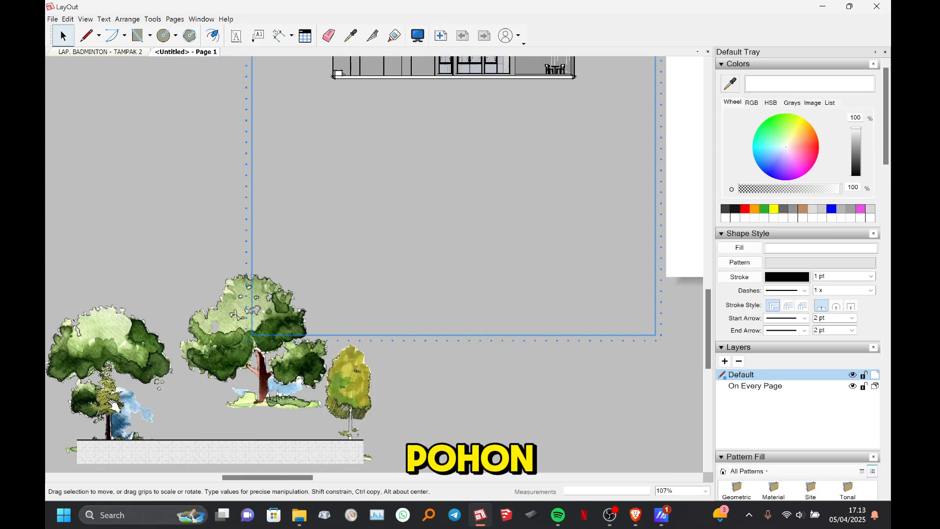
scroll(294, 265, "down", 3)
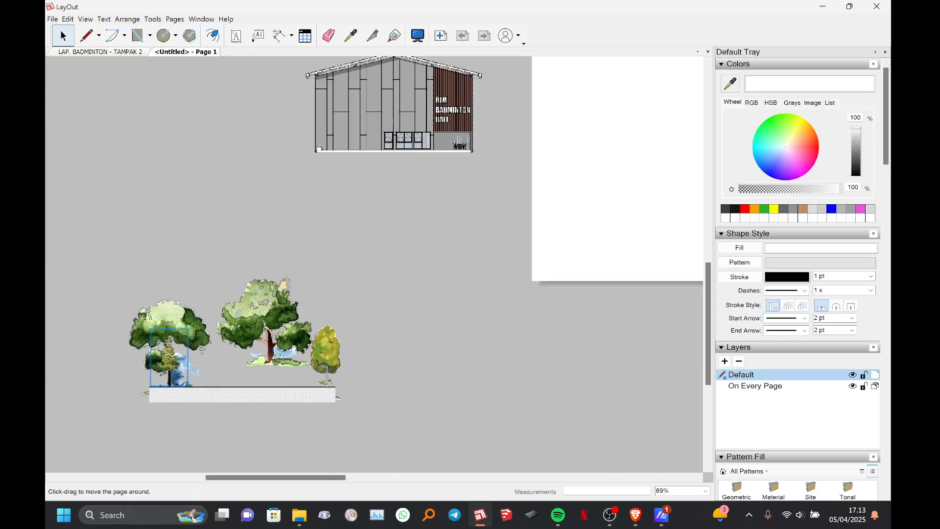
middle_click_drag(206, 301, 264, 248)
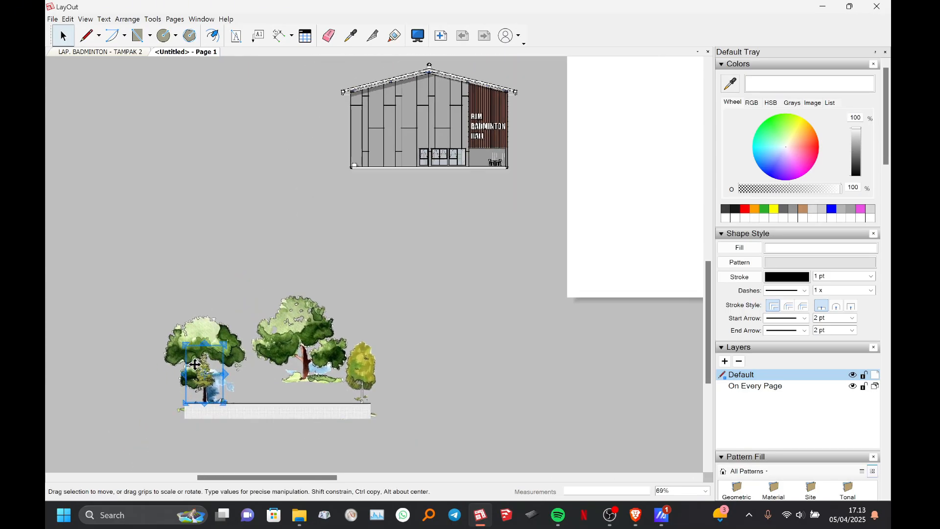
middle_click_drag(405, 205, 332, 317)
middle_click_drag(291, 272, 404, 201)
scroll(404, 200, "down", 3)
middle_click_drag(459, 278, 159, 358)
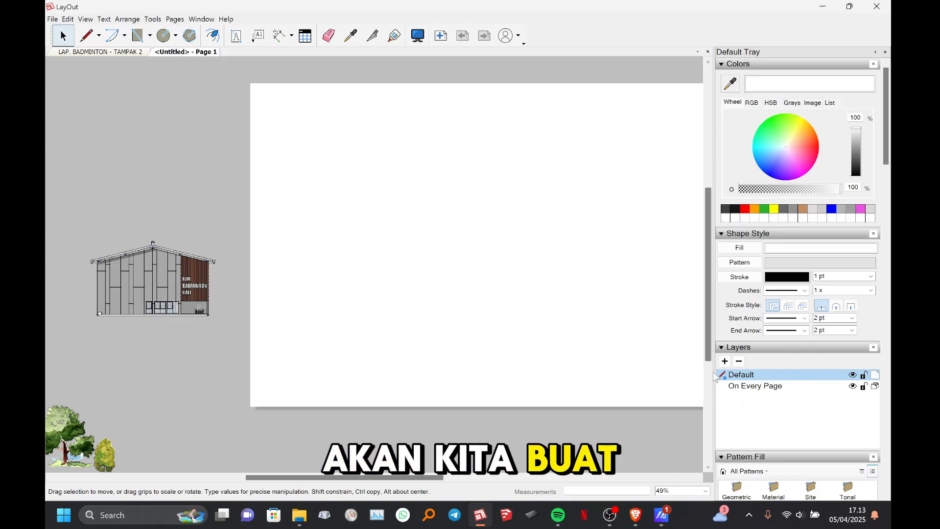
Add a new layer and name it BANGUNAN UTAMA.
left_click(724, 361)
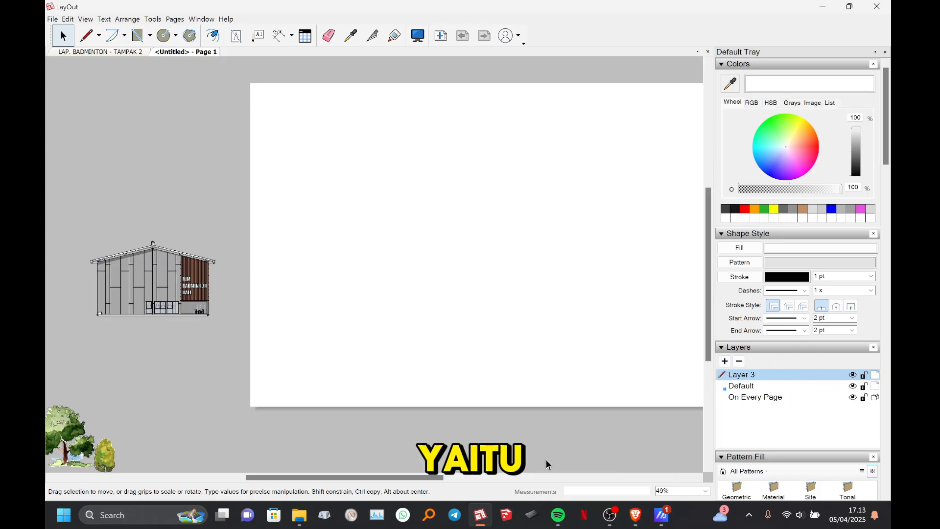
right_click(746, 378)
left_click(765, 380)
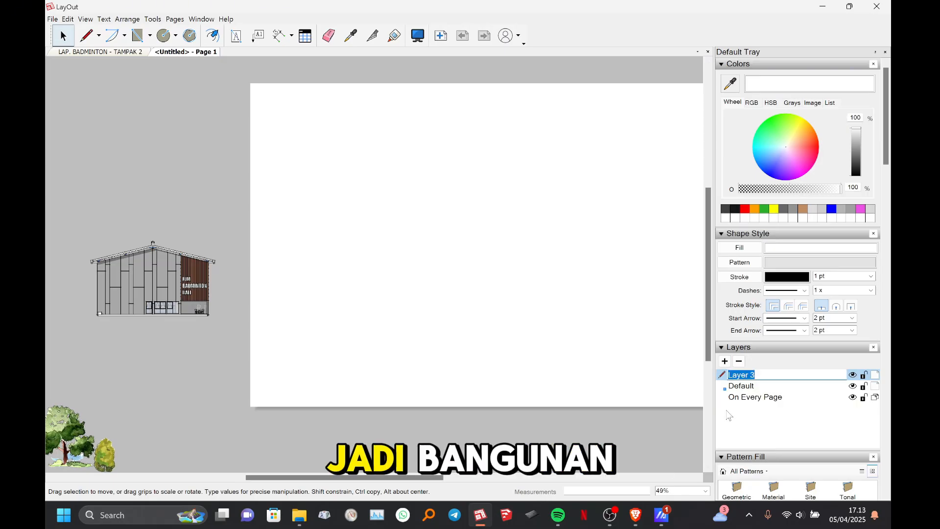
type("BANGUNA")
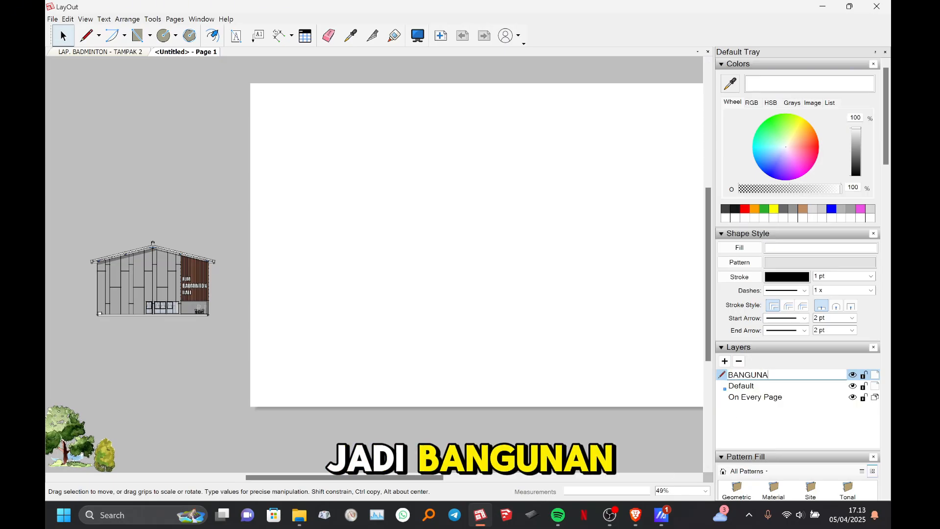
type("N UTAMA")
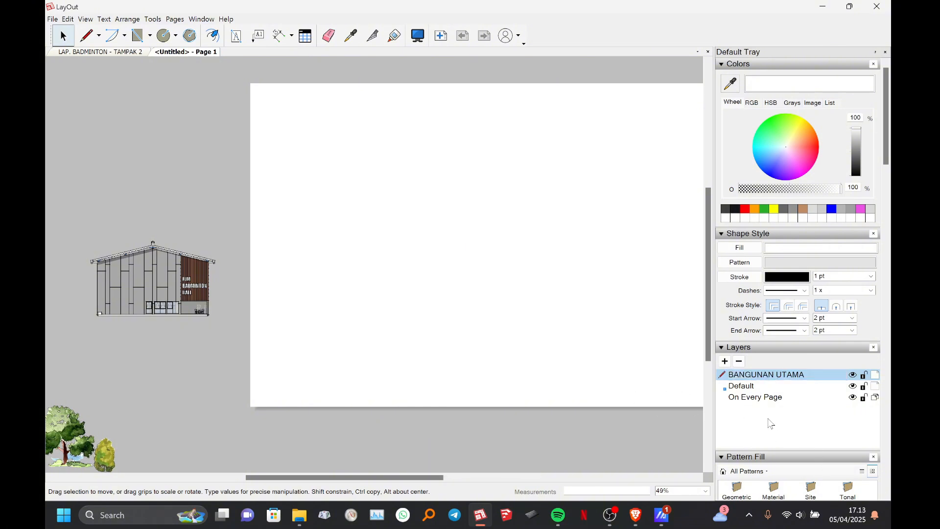
Add another layer and name it TANAMAN DEPAN.
left_click(724, 361)
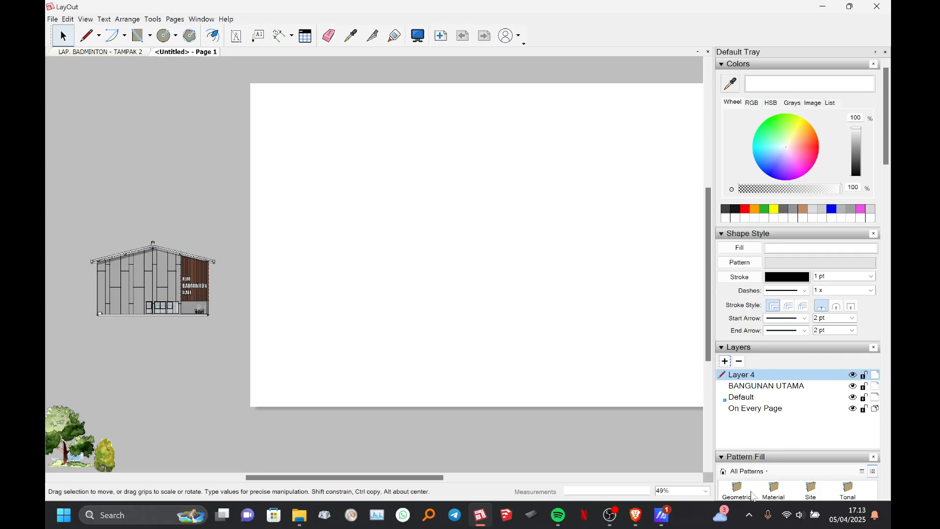
double_click(755, 375)
left_click_drag(755, 375, 690, 372)
left_click(698, 377)
right_click(754, 380)
left_click(768, 380)
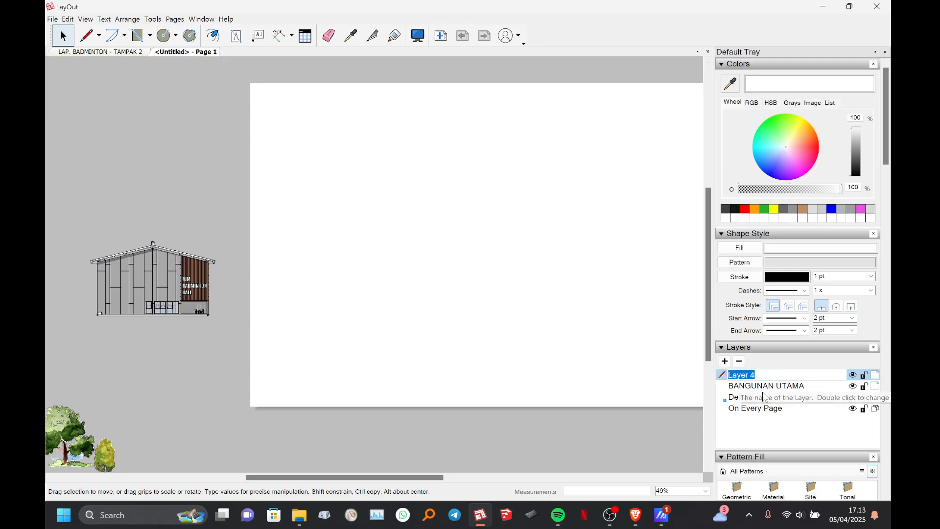
type("TANAMAN DEPAN")
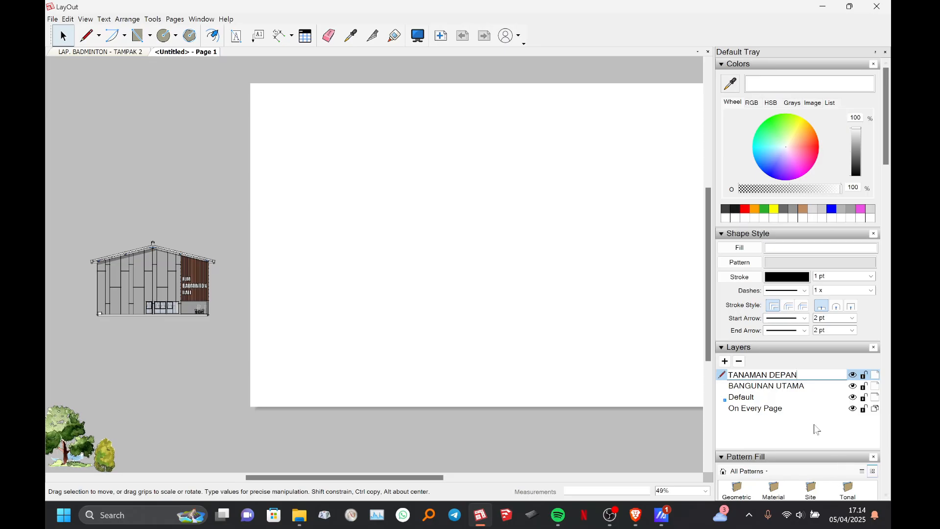
Add two more layers named FOG and TANAMAN BELAKANG.
left_click(725, 361)
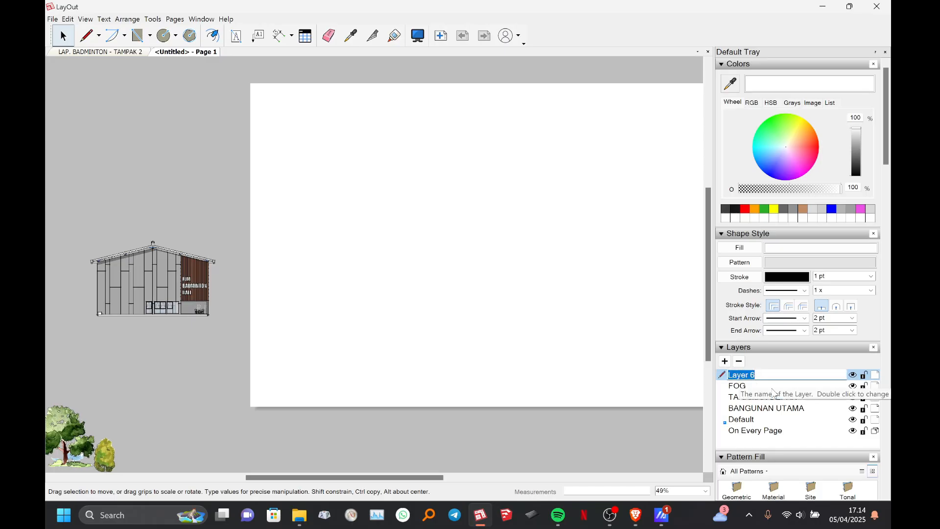
type("TANAMAN B")
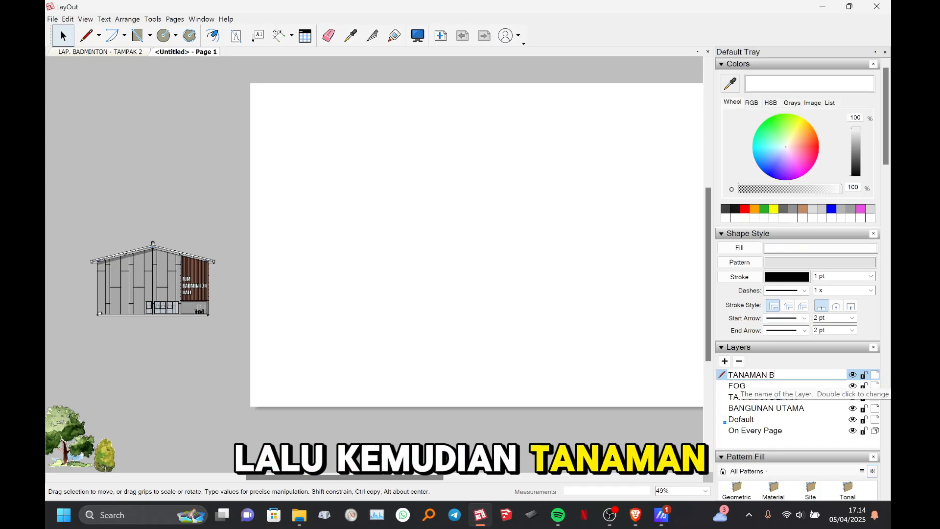
type("ELAKANG")
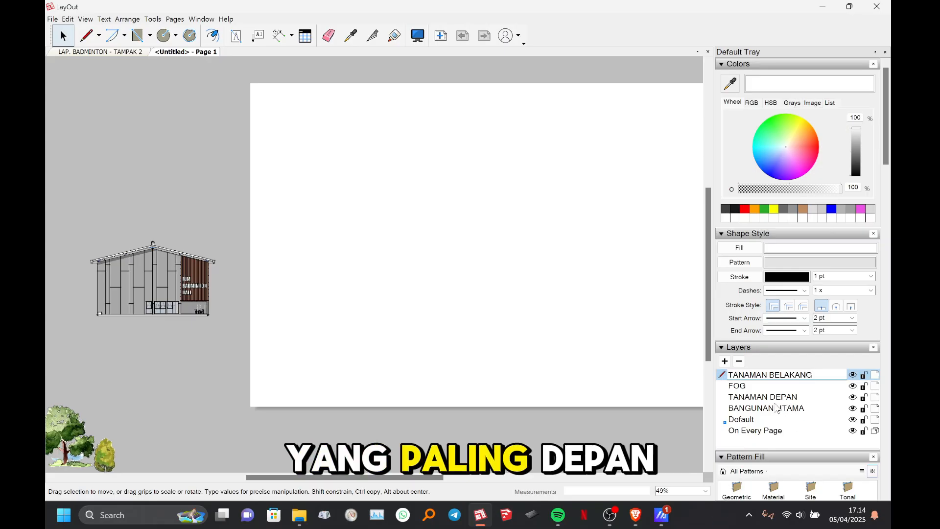
Reorder the new layers from front to back as TANAMAN DEPAN, BANGUNAN UTAMA, FOG, TANAMAN BELAKANG.
left_click(772, 399)
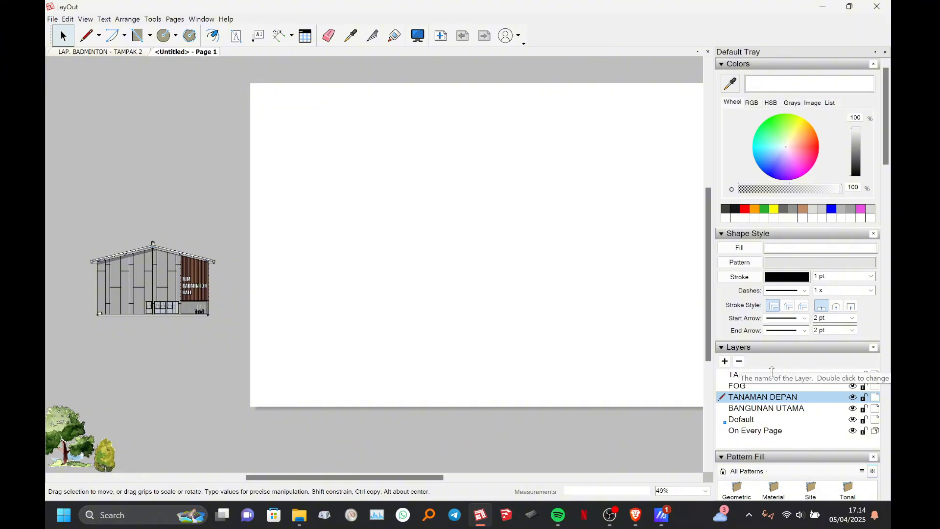
left_click_drag(767, 370, 762, 375)
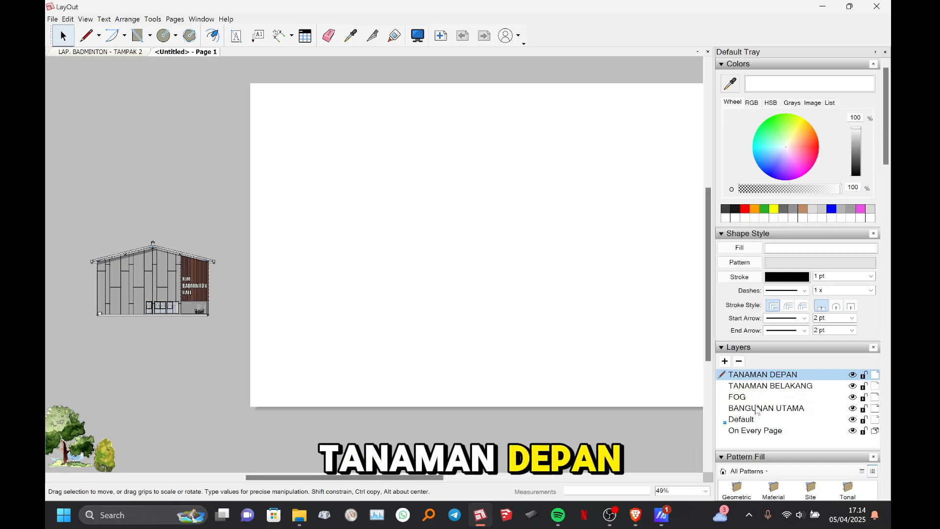
left_click(757, 410)
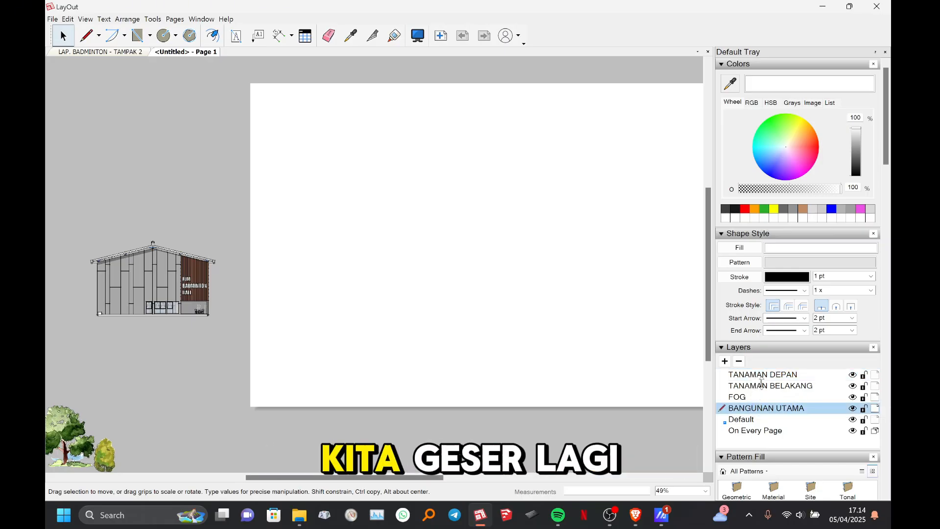
left_click_drag(762, 379, 762, 381)
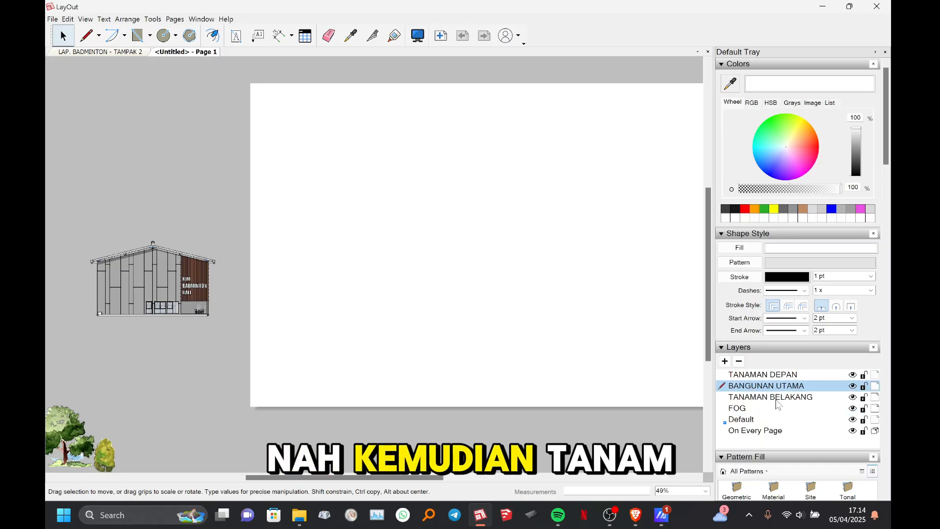
left_click(742, 408)
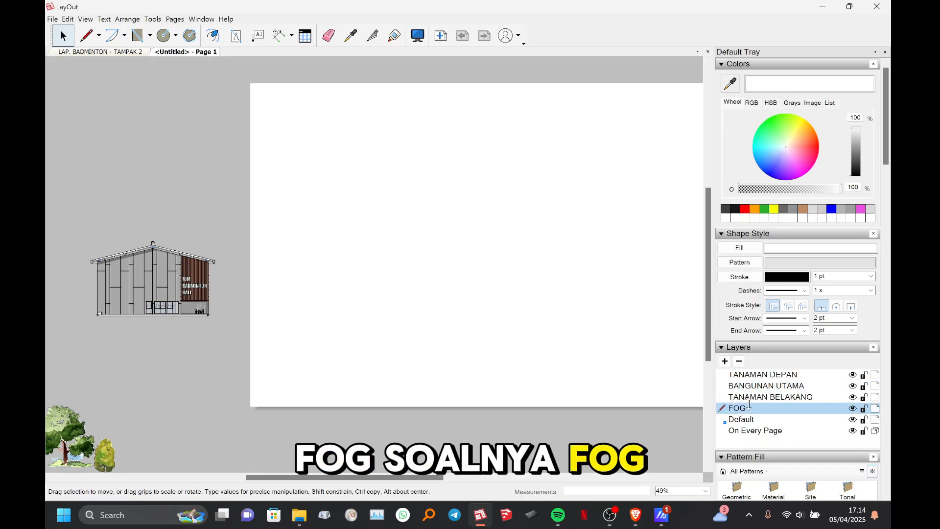
left_click_drag(749, 403, 754, 394)
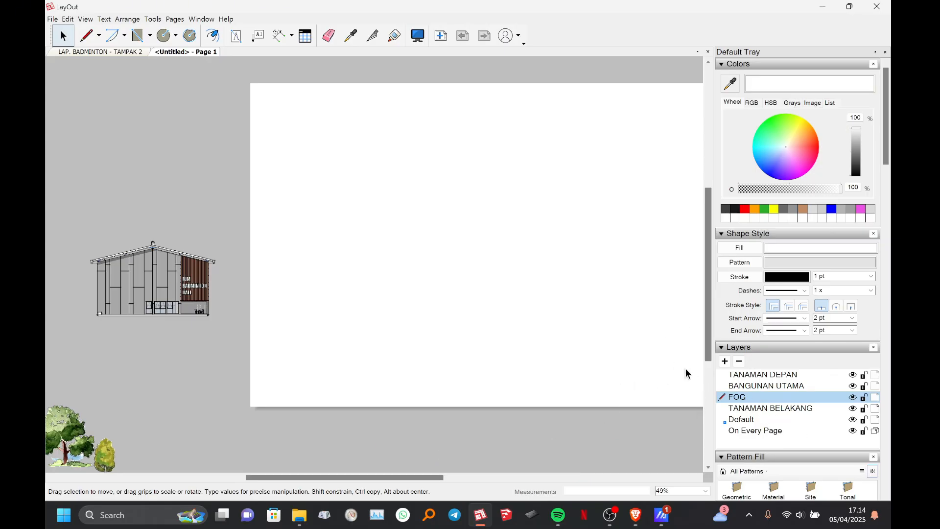
Move the building elevation onto the page, about 212 mm to the right and 29 mm up.
middle_click_drag(274, 319, 394, 195)
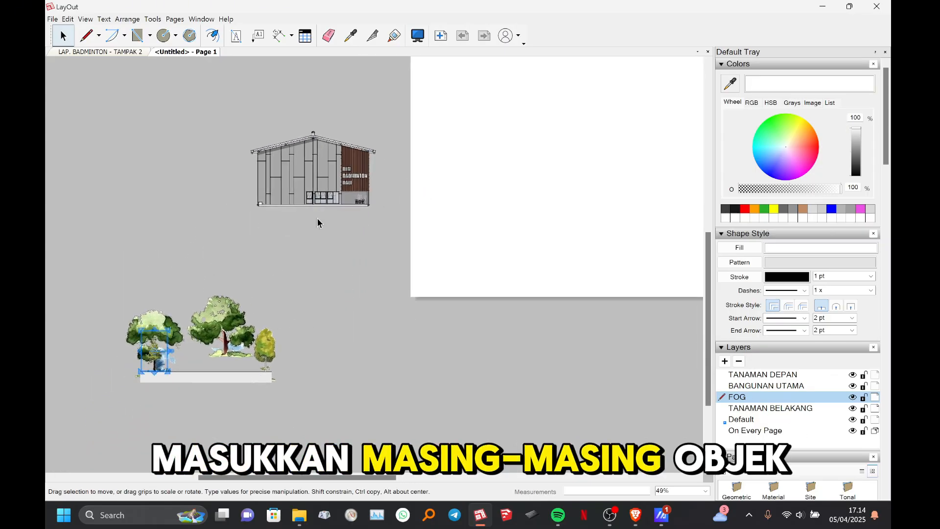
middle_click_drag(474, 229, 398, 246)
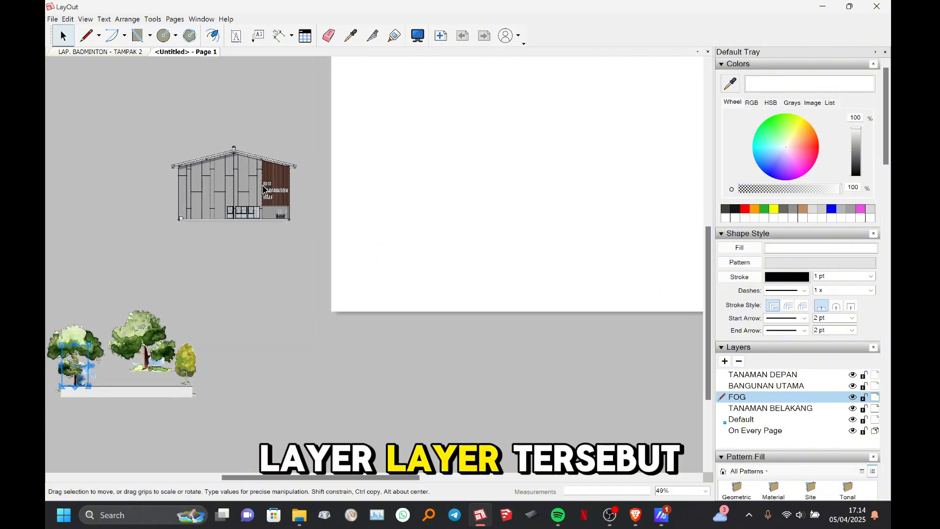
key("Escape")
left_click(236, 186)
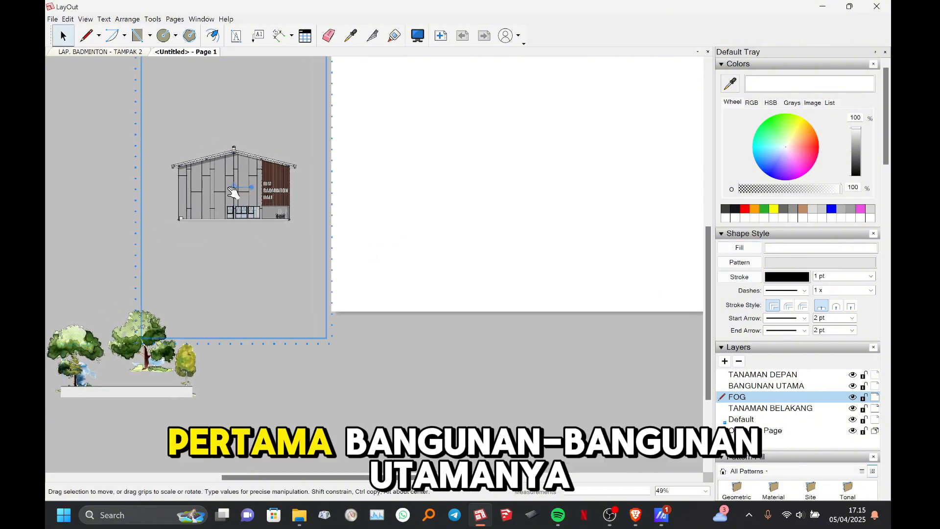
left_click_drag(278, 255, 468, 151)
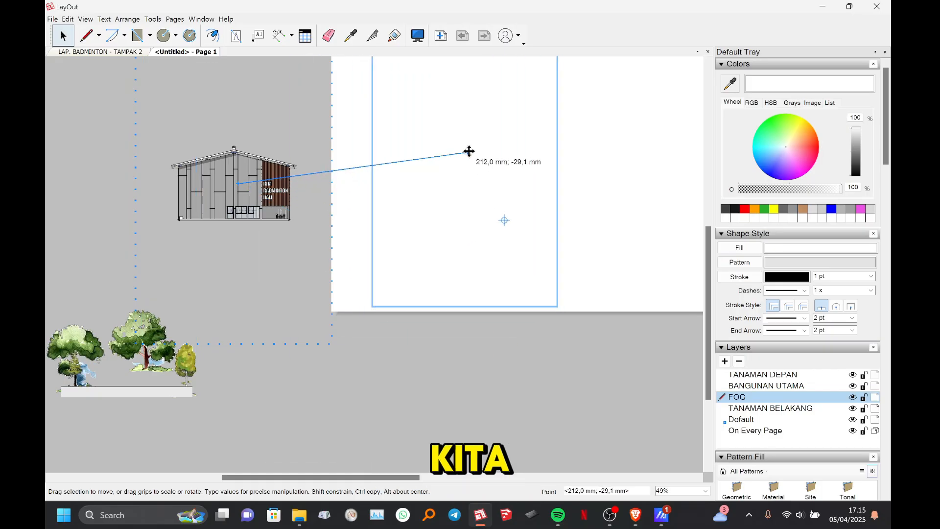
Assign the building elevation to the BANGUNAN UTAMA layer.
middle_click_drag(468, 151, 382, 227)
right_click(387, 230)
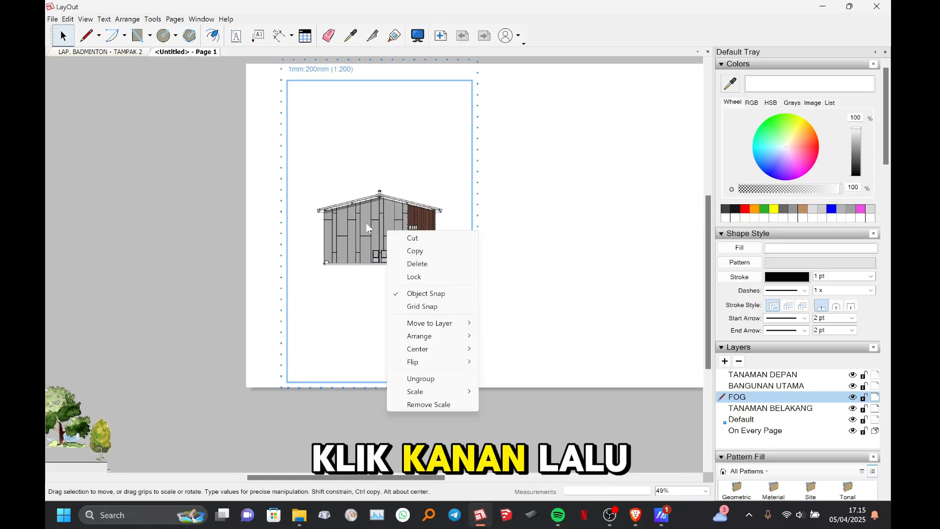
mouse_move(421, 324)
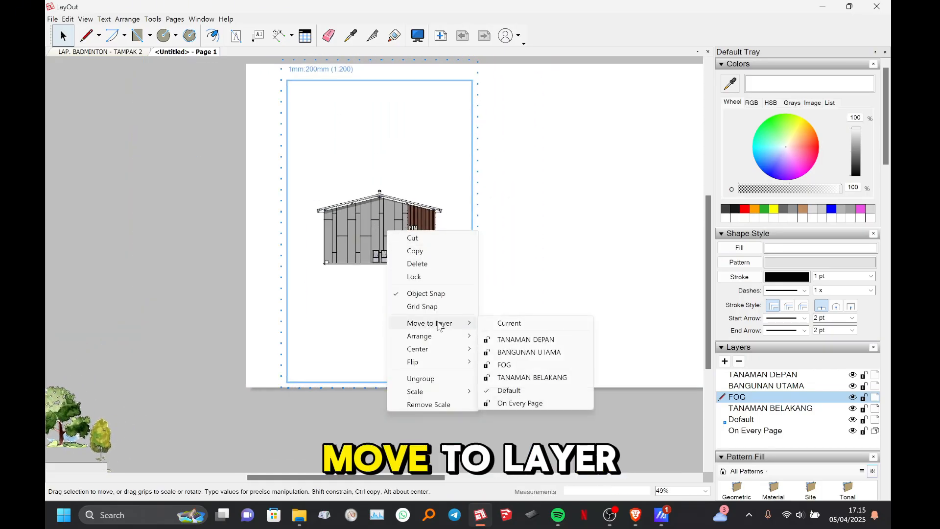
left_click(521, 352)
Move the small conifer image out of the tree cluster into the empty area above the other trees.
middle_click_drag(369, 280, 477, 221)
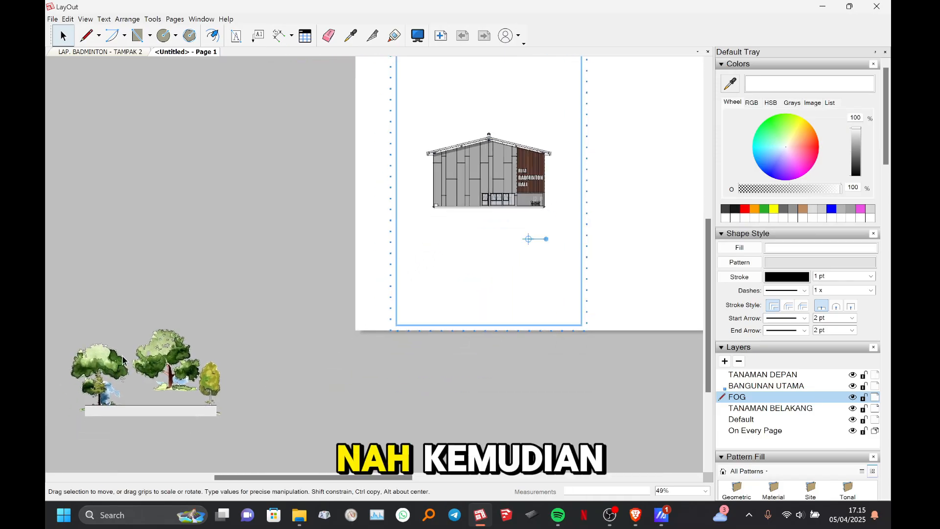
middle_click_drag(123, 324, 173, 274)
scroll(122, 357, "up", 5)
scroll(208, 319, "down", 5)
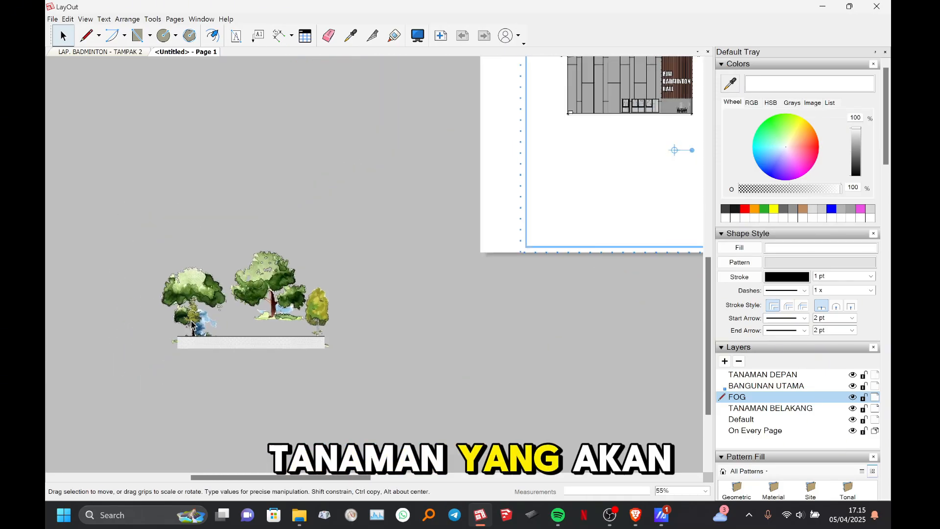
left_click(194, 321)
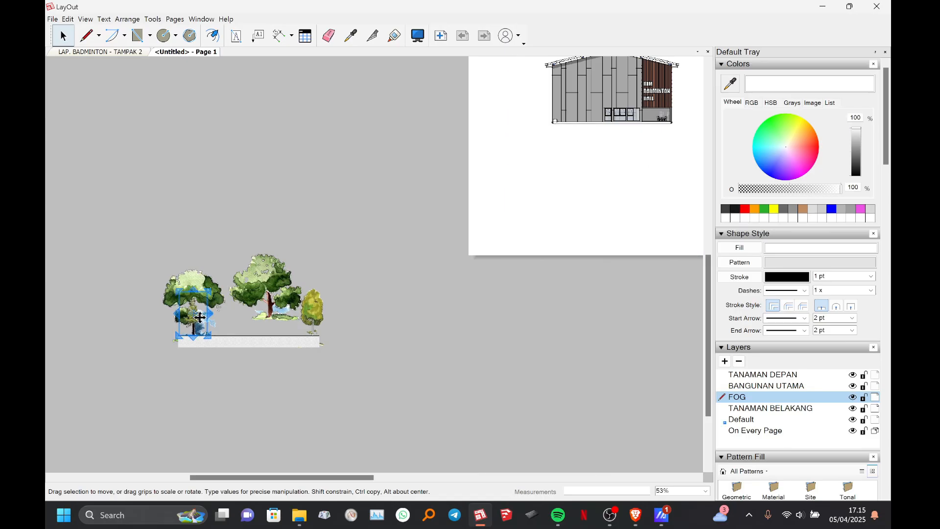
scroll(207, 321, "up", 3)
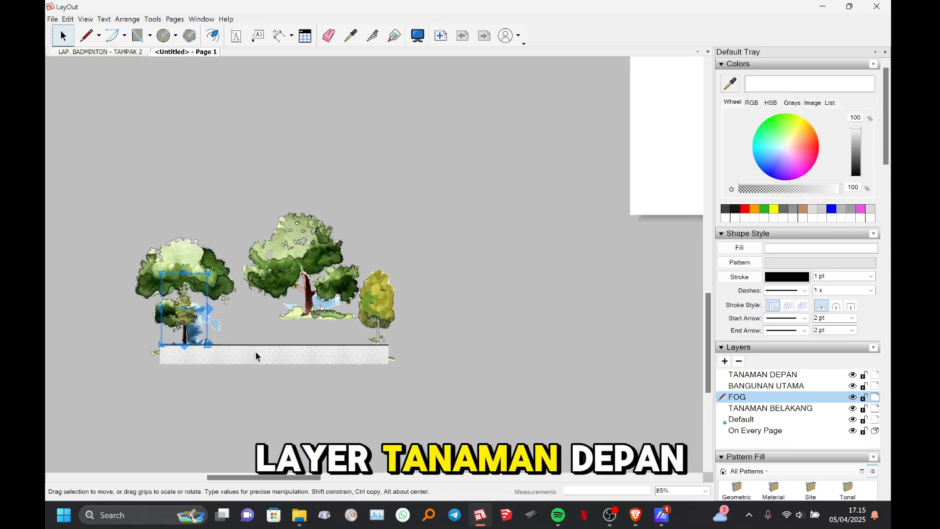
left_click_drag(182, 319, 325, 158)
Assign the small conifer image to the TANAMAN DEPAN layer.
left_click(373, 306)
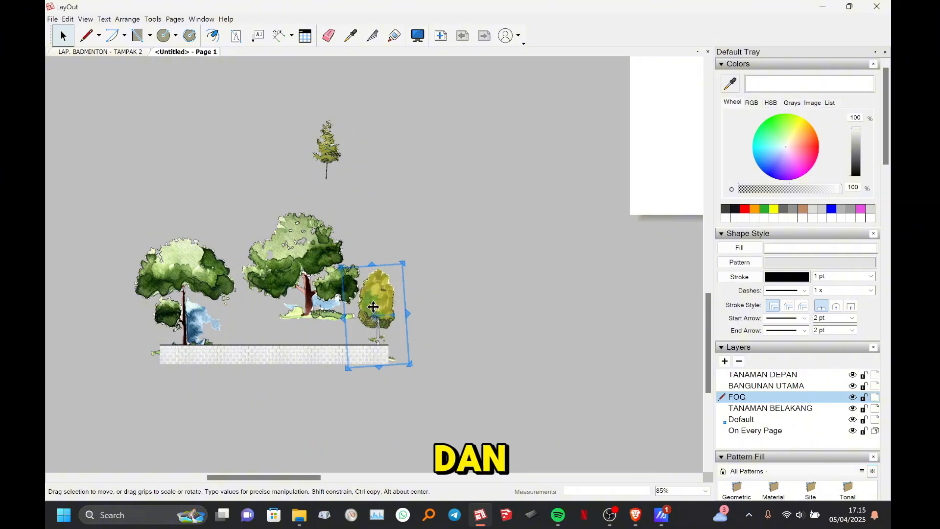
left_click(335, 156)
scroll(293, 235, "up", 4)
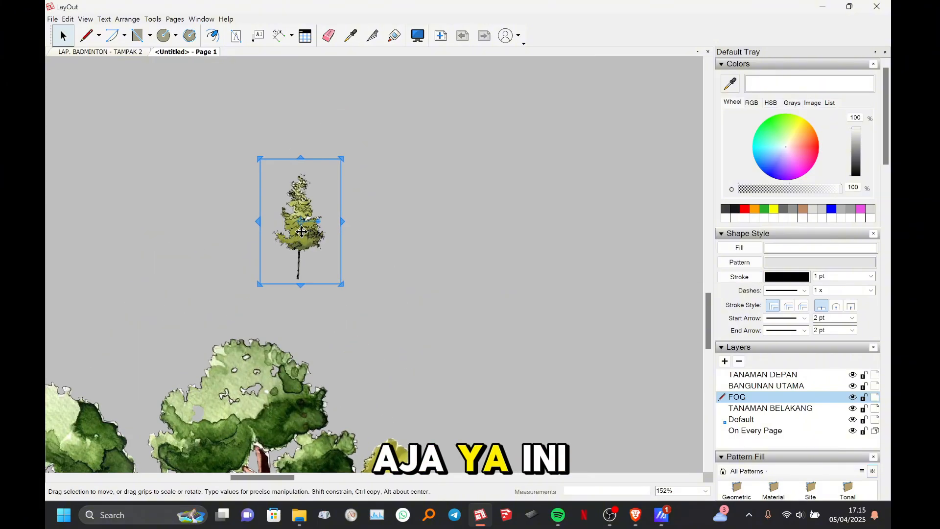
right_click(304, 234)
mouse_move(348, 325)
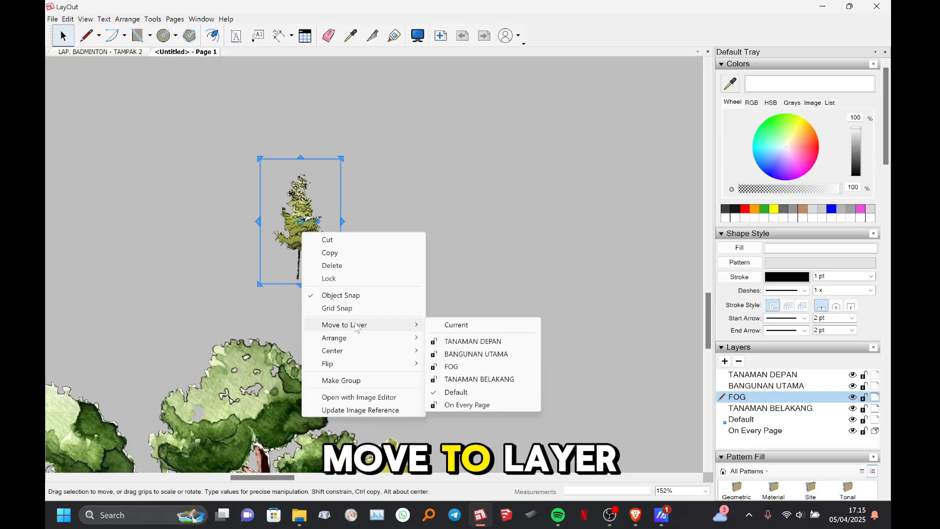
left_click(500, 342)
scroll(276, 190, "down", 4)
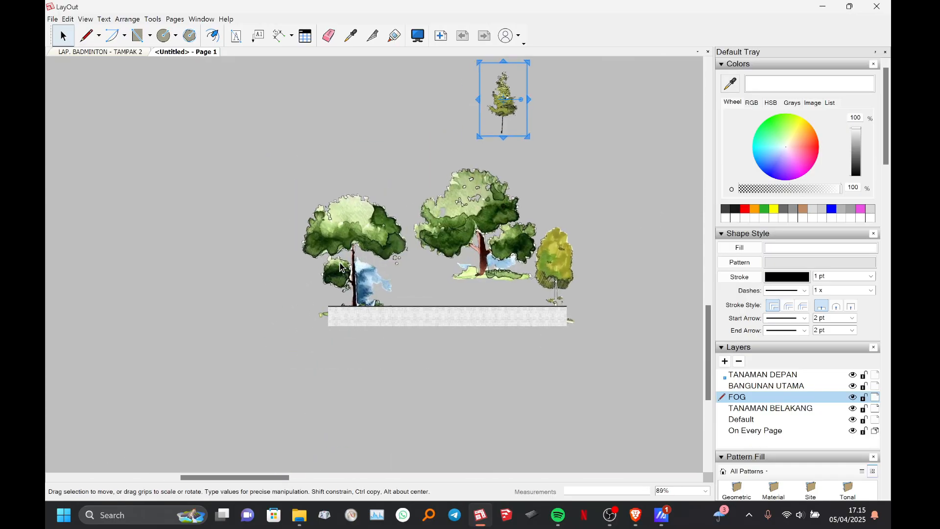
Assign the three remaining trees to the TANAMAN BELAKANG layer together.
left_click_drag(628, 196, 318, 242)
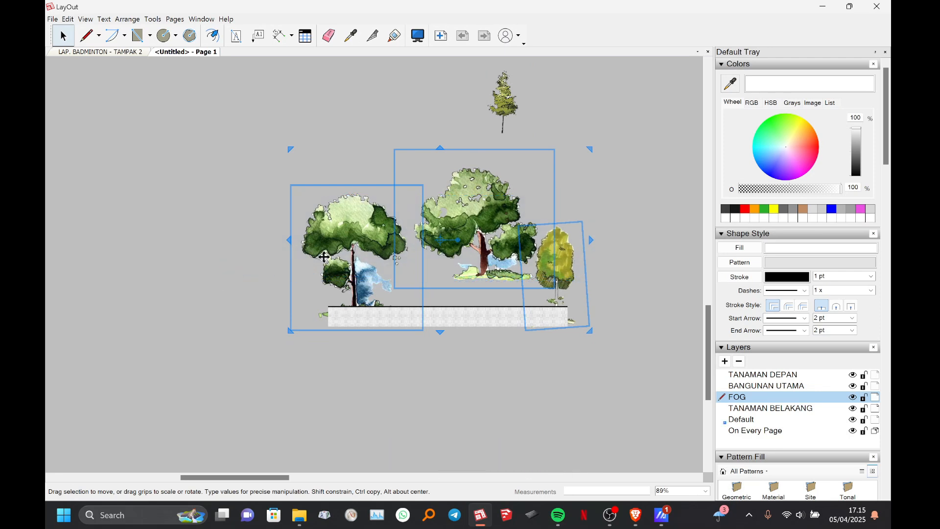
right_click(465, 221)
mouse_move(529, 320)
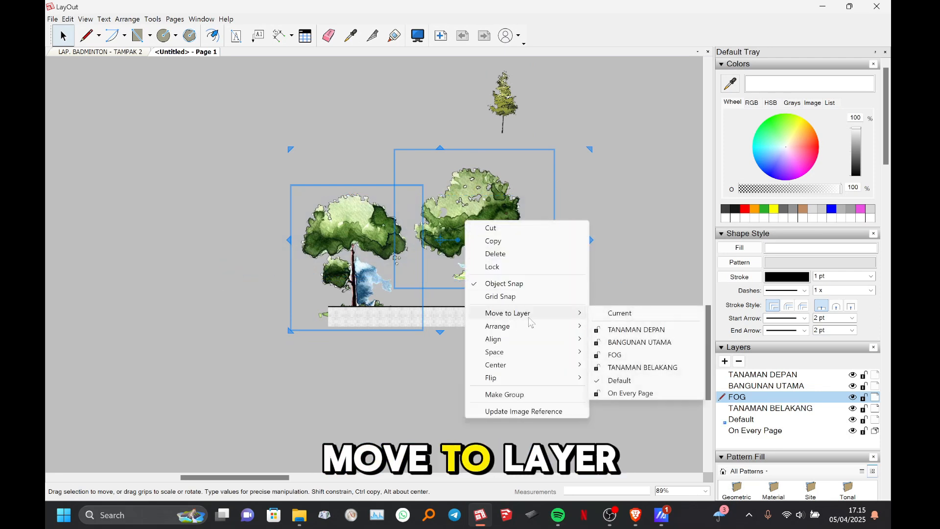
left_click(639, 367)
Move the patterned ground strip down into the empty area below the trees.
middle_click_drag(584, 293, 489, 321)
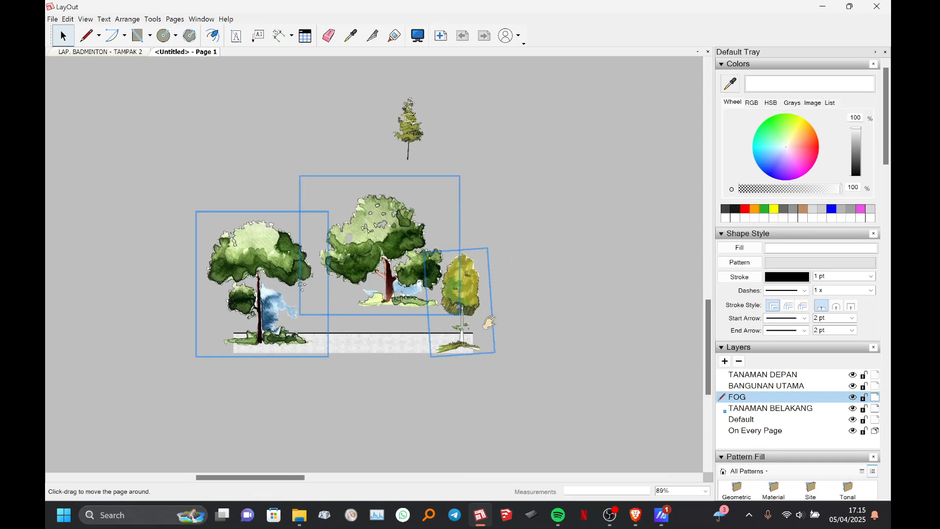
scroll(489, 324, "down", 3)
left_click(419, 335)
scroll(419, 334, "up", 4)
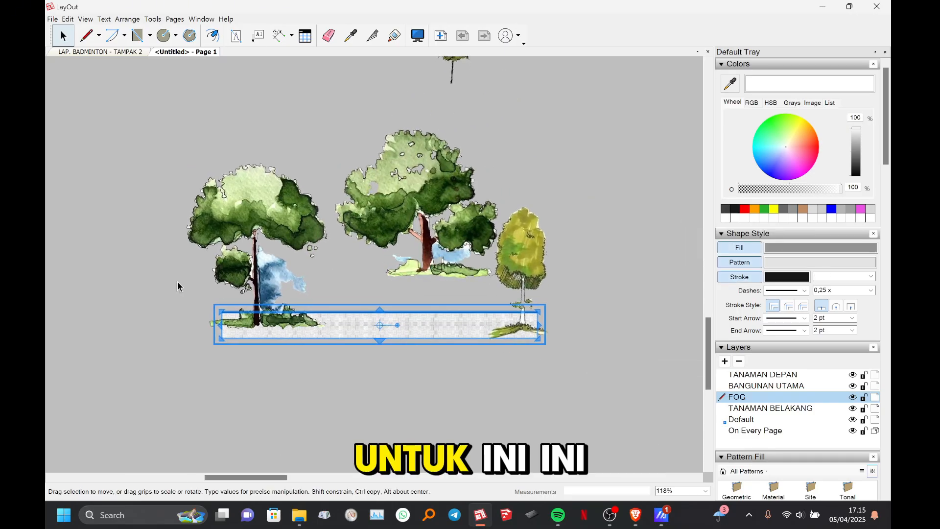
left_click_drag(167, 294, 607, 439)
left_click_drag(441, 323, 485, 420)
middle_click_drag(431, 391, 386, 243)
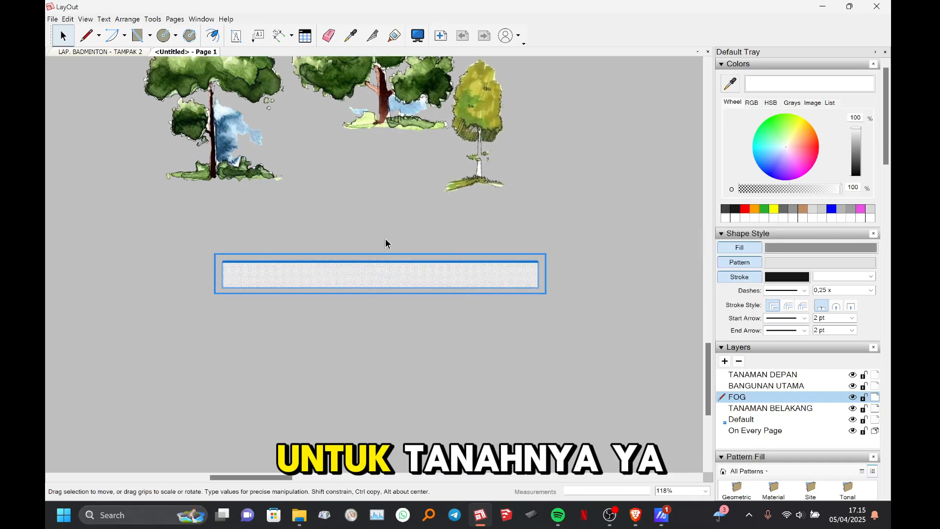
Assign the ground strip to the BANGUNAN UTAMA layer.
scroll(326, 275, "up", 2)
right_click(327, 276)
mouse_move(377, 368)
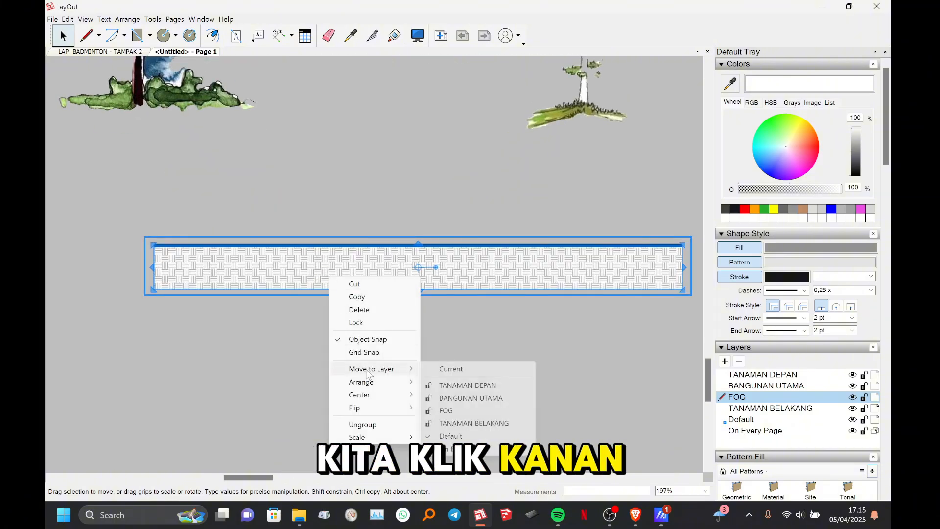
left_click(471, 396)
Move the ground strip onto the page and place it against the underside of the building elevation.
scroll(352, 327, "down", 6)
middle_click_drag(700, 124, 629, 155)
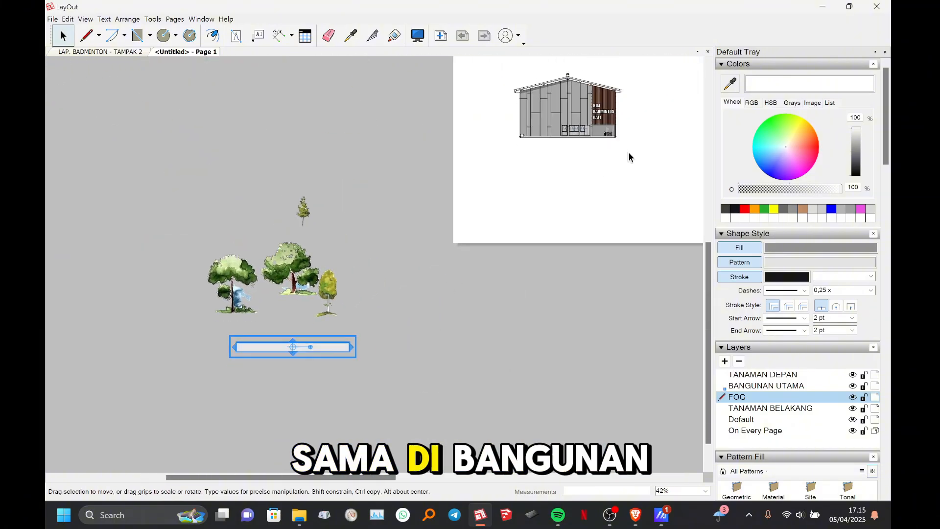
left_click_drag(271, 346, 563, 155)
scroll(346, 326, "up", 5)
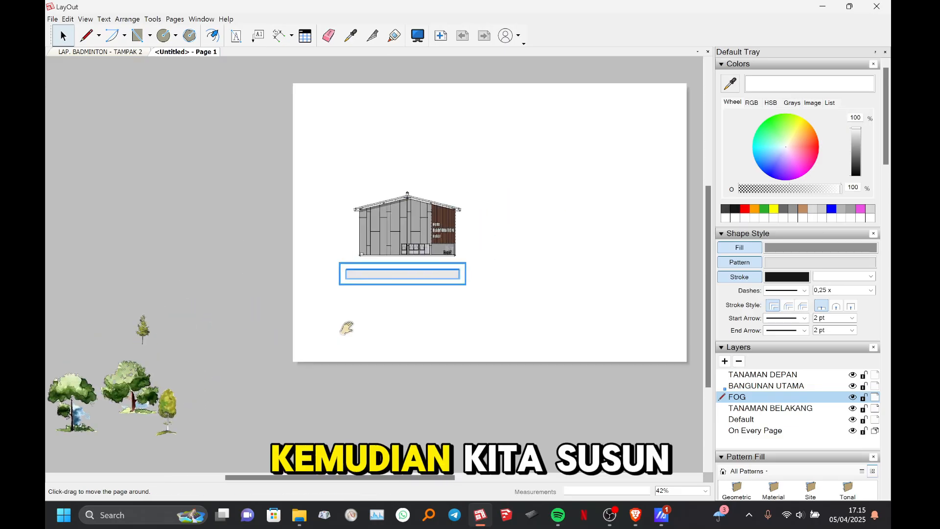
left_click_drag(348, 326, 370, 278)
scroll(259, 268, "down", 6)
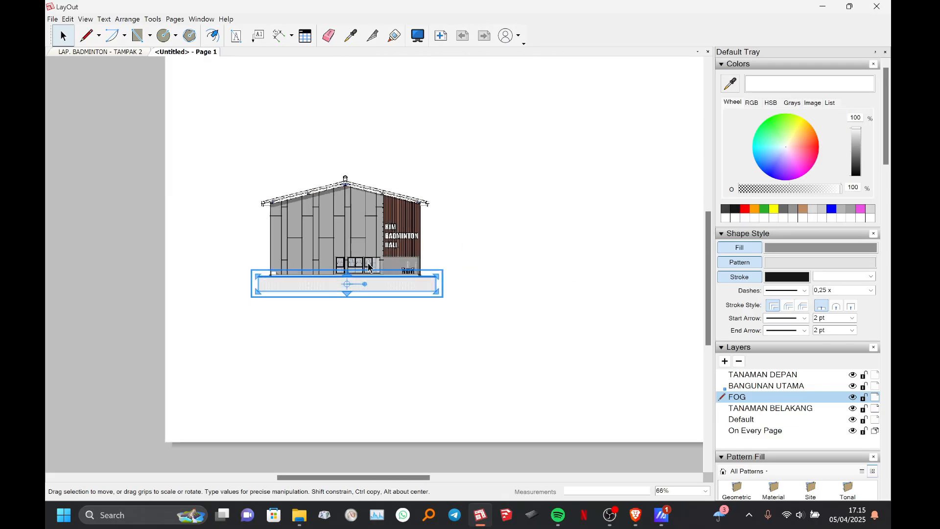
Move the building elevation up and to the right, closer to the middle of the page.
left_click(257, 277)
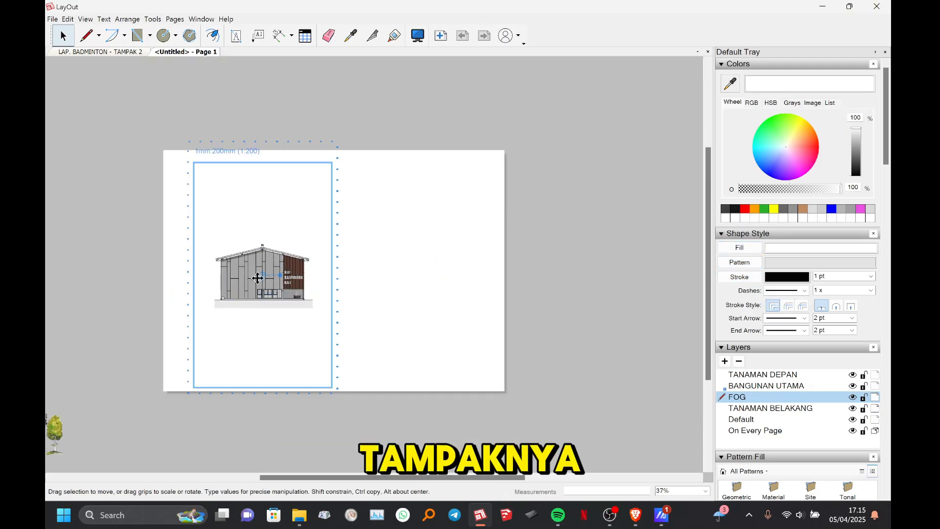
left_click_drag(303, 254, 359, 241)
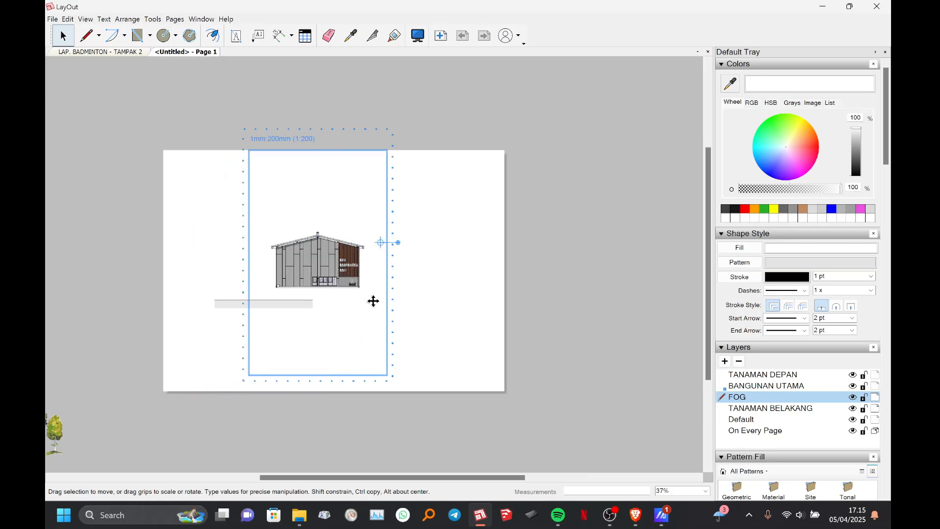
scroll(286, 277, "up", 2)
Enlarge the building elevation until the hall spans about half the page width, and position it near the page centre.
right_click(343, 254)
left_click(371, 427)
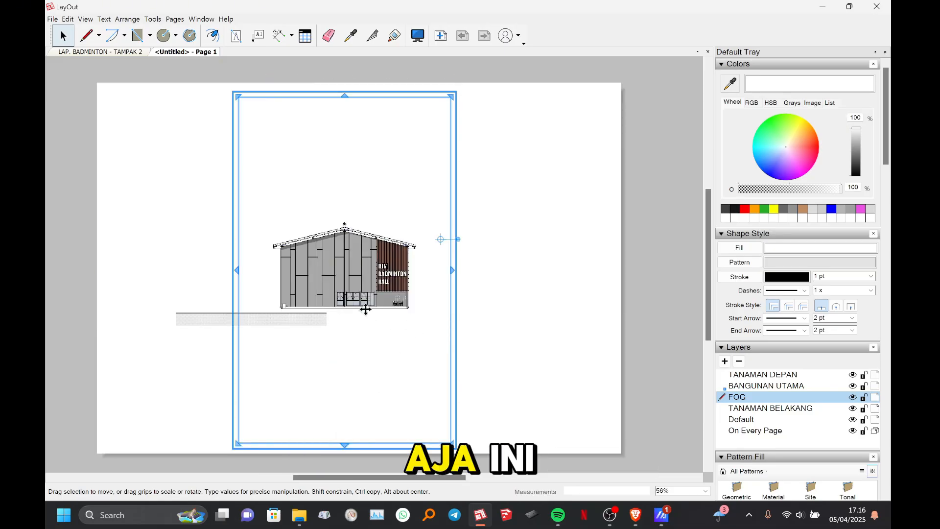
middle_click_drag(346, 393, 364, 296)
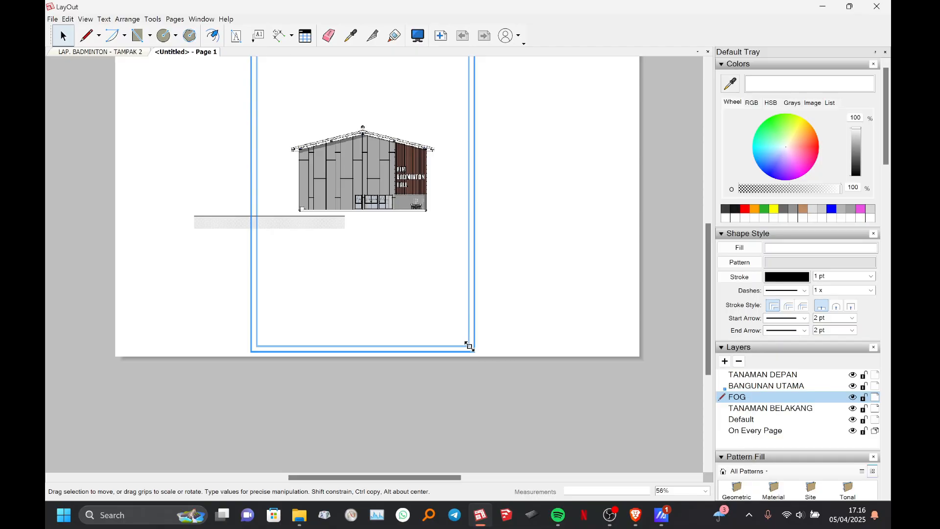
left_click_drag(469, 347, 636, 475)
middle_click_drag(549, 330, 471, 384)
scroll(472, 384, "down", 4)
left_click_drag(404, 347, 361, 282)
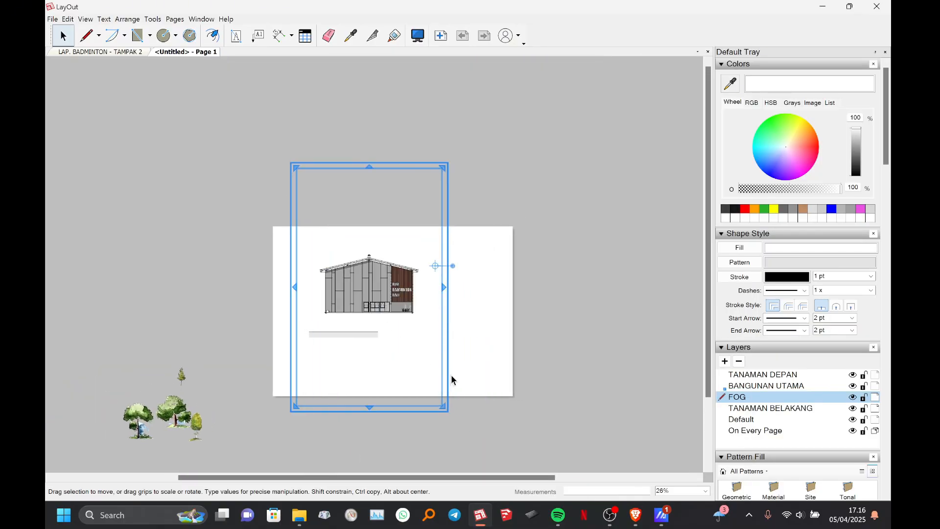
mouse_move(440, 406)
left_mouse_down()
mouse_move(523, 454)
mouse_move(443, 408)
mouse_move(508, 457)
left_mouse_up()
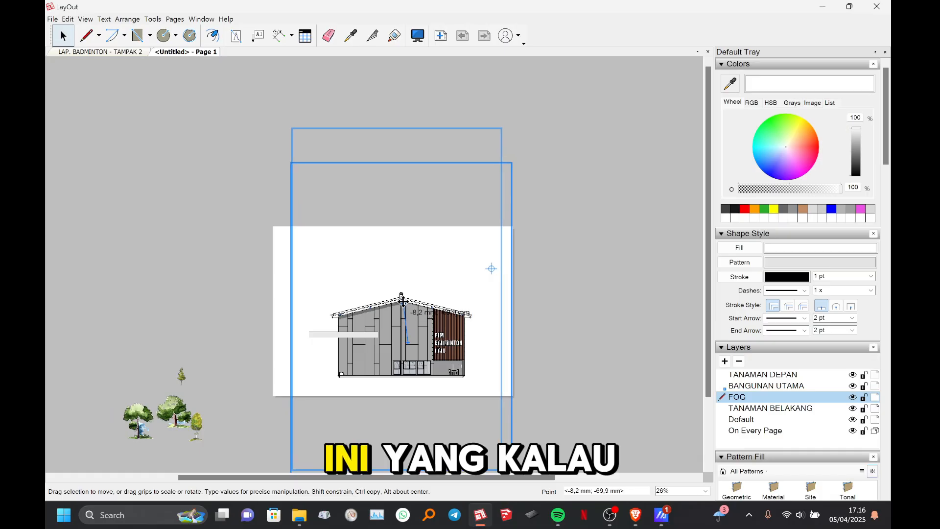
Place the ground strip under the building's left base corner and enlarge it to extend past both sides of the hall.
scroll(333, 336, "up", 5)
left_click(317, 331)
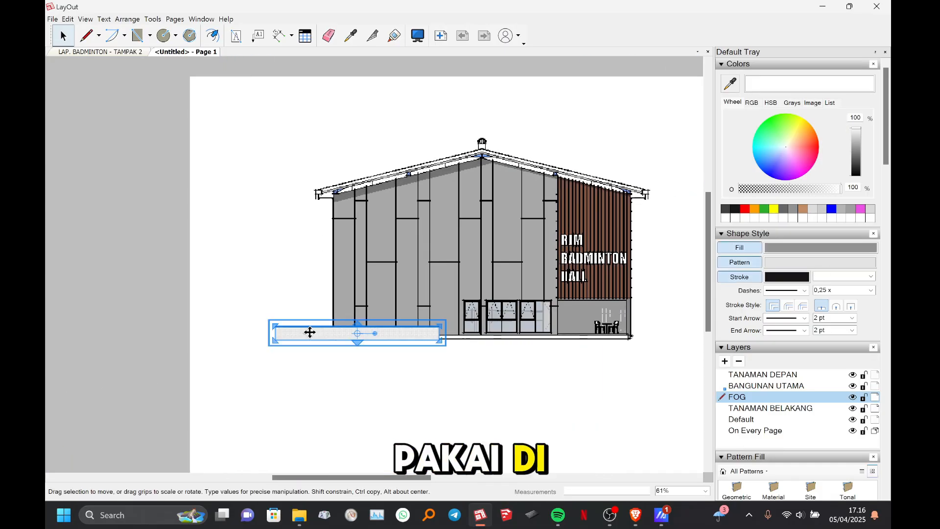
left_click_drag(316, 334, 334, 345)
middle_click_drag(391, 363, 314, 318)
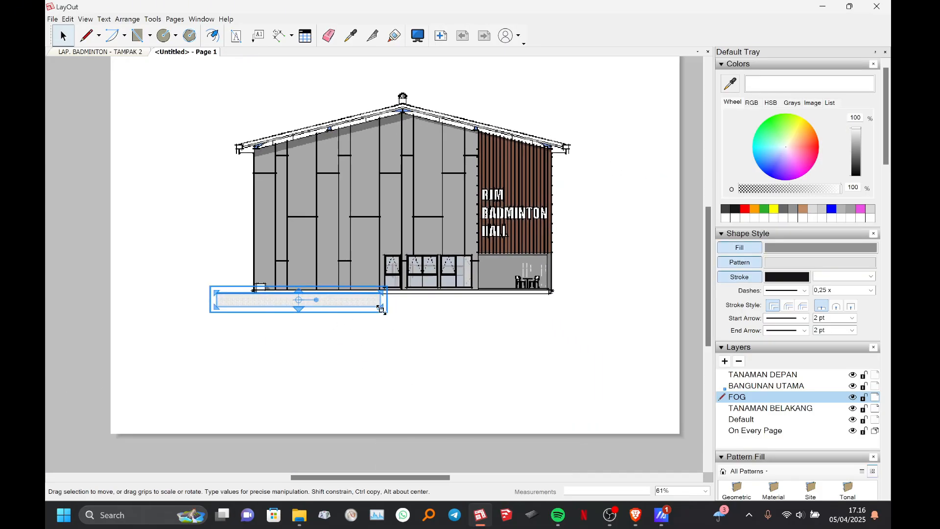
left_click_drag(382, 308, 353, 300)
Align the top edge of the ground strip with the base line of the building.
scroll(374, 306, "up", 2)
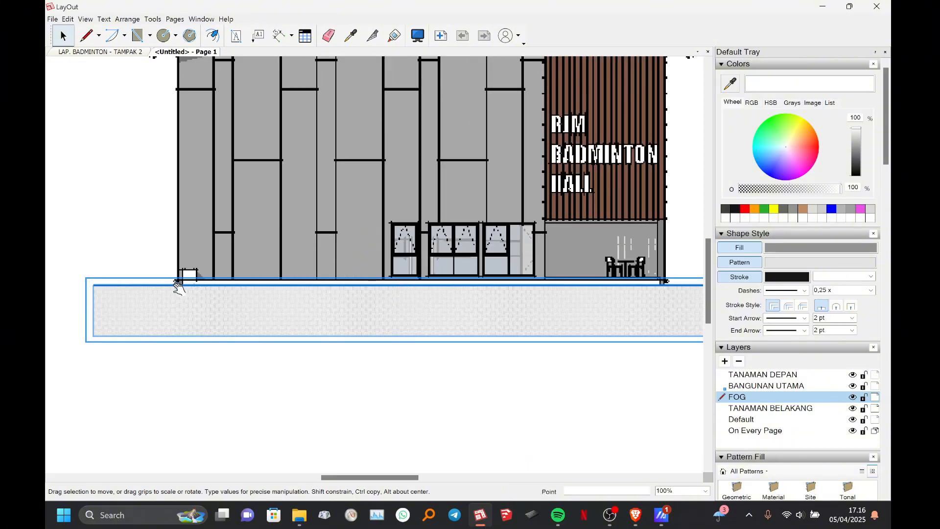
scroll(186, 296, "up", 5)
left_click_drag(225, 283, 219, 282)
scroll(429, 303, "down", 6)
middle_click_drag(431, 308, 351, 350)
left_click(409, 390)
scroll(351, 350, "down", 4)
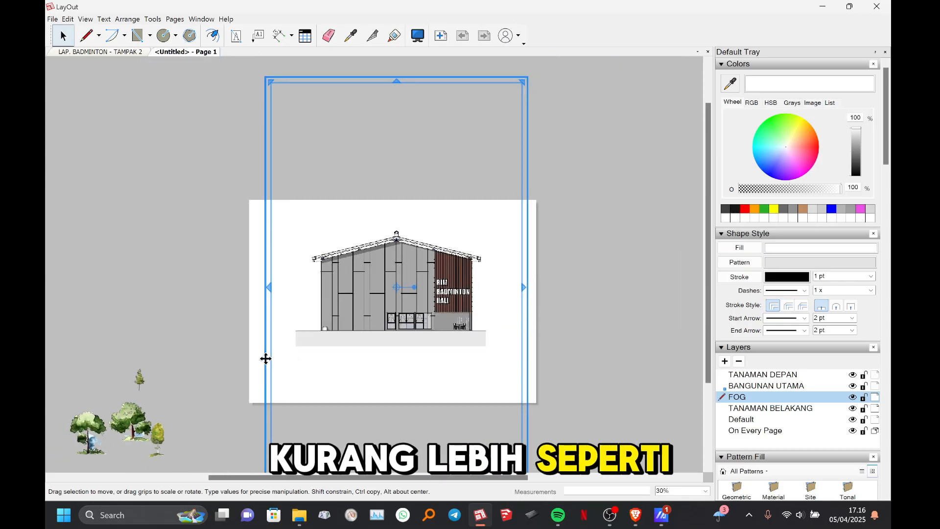
Nudge the ground strip to the right until it is centred under the building.
middle_click_drag(266, 359, 340, 296)
scroll(489, 294, "up", 3)
left_click(484, 266)
middle_click_drag(443, 277, 336, 296)
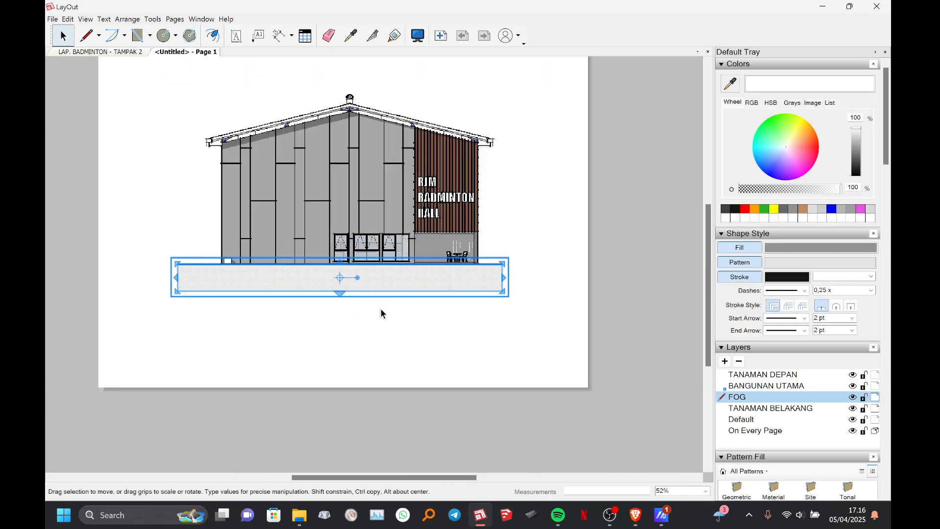
key("Right")
key("Right")
key("Right")
key("Right")
key("Right")
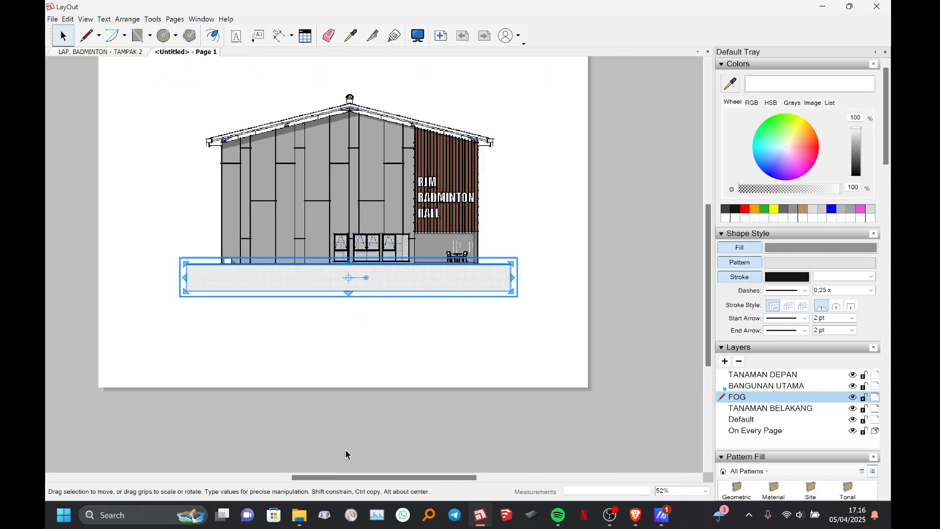
left_click(345, 449)
Move the small conifer onto the page beside the building's left wall.
middle_click_drag(219, 378, 474, 333)
scroll(475, 333, "down", 5)
scroll(361, 337, "up", 4)
middle_click_drag(357, 303, 257, 371)
scroll(243, 379, "up", 2)
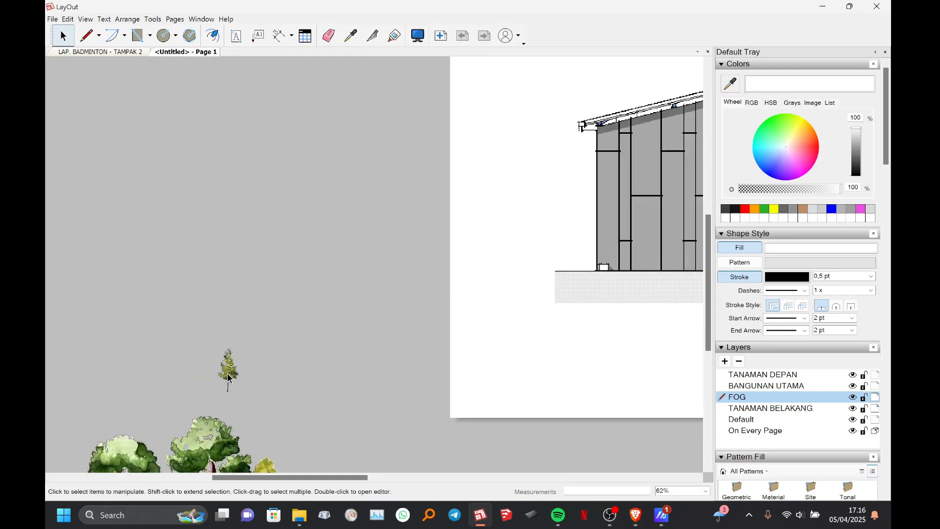
left_click(227, 373)
left_click_drag(245, 377, 604, 234)
middle_click_drag(604, 234, 347, 275)
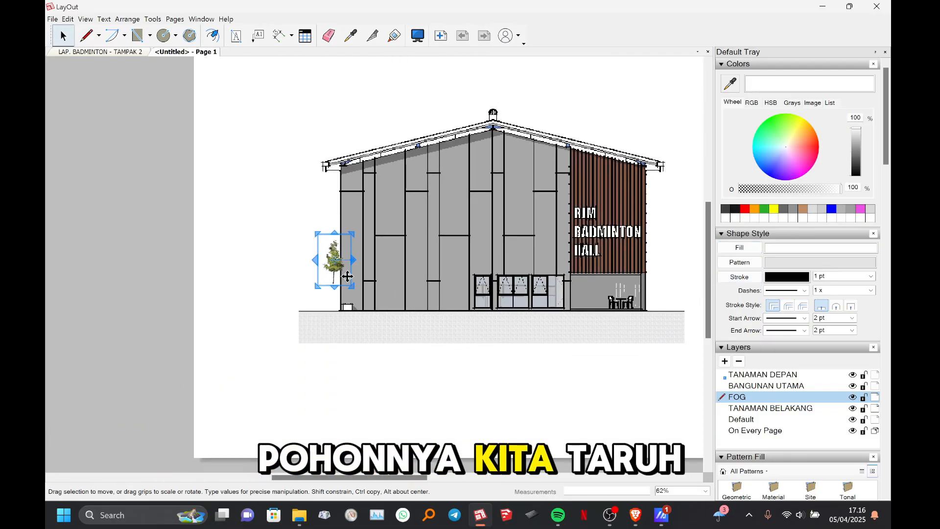
Enlarge the conifer to more than half the wall height and place it at the building's left corner.
scroll(347, 275, "up", 3)
left_click_drag(360, 329, 478, 472)
scroll(414, 289, "down", 4)
middle_click_drag(461, 417, 315, 405)
left_click_drag(315, 393, 297, 345)
Set the base of the conifer's trunk on the small planter box at the building's left corner.
scroll(308, 372, "up", 2)
left_click(302, 279)
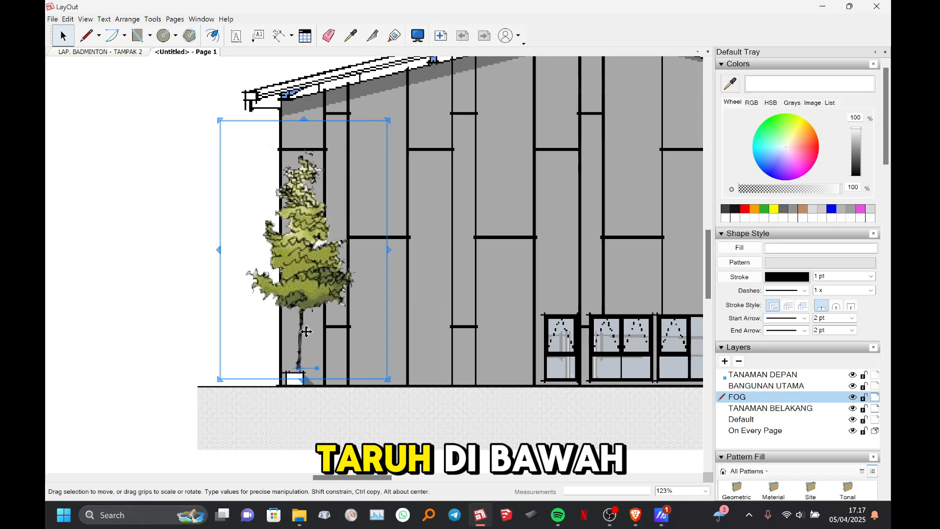
left_click_drag(300, 369, 296, 375)
scroll(340, 351, "down", 8)
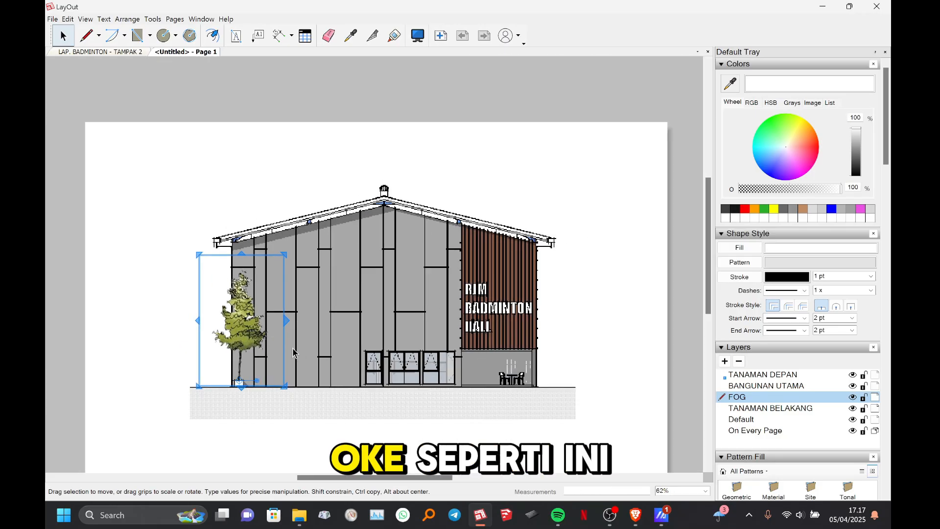
Try to move the three background trees onto the page and enlarge them together behind the building.
scroll(322, 330, "up", 2)
middle_click_drag(430, 362, 347, 354)
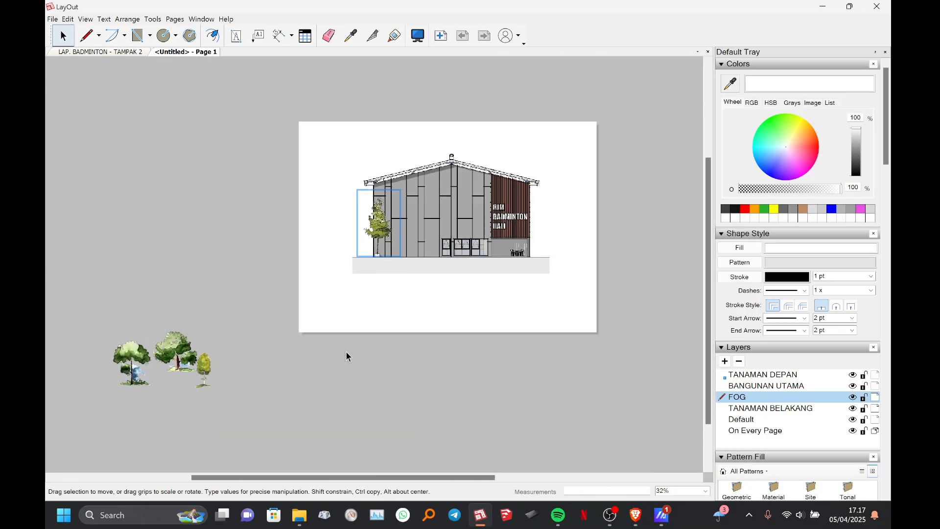
left_click_drag(152, 311, 321, 444)
left_click_drag(235, 353, 428, 160)
middle_click_drag(479, 193, 370, 258)
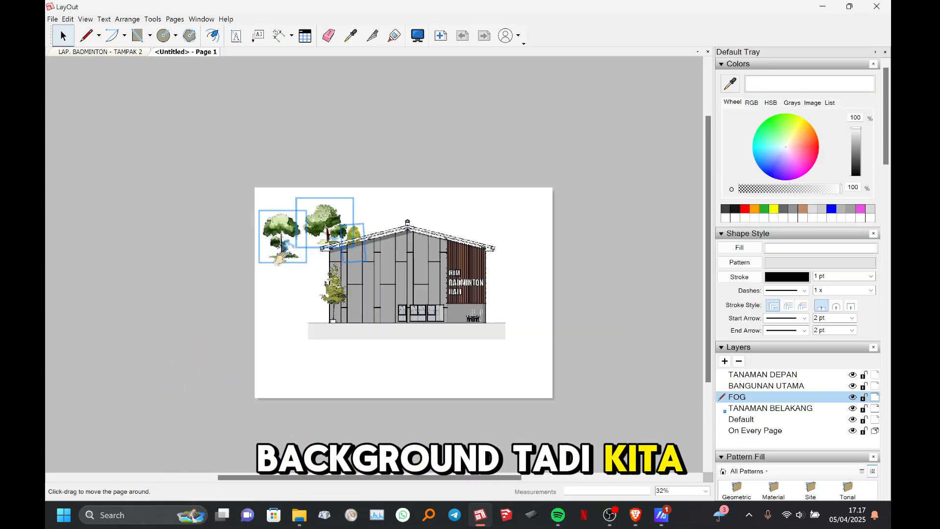
scroll(361, 261, "up", 2)
left_click_drag(377, 226, 619, 227, "shift")
key("Escape")
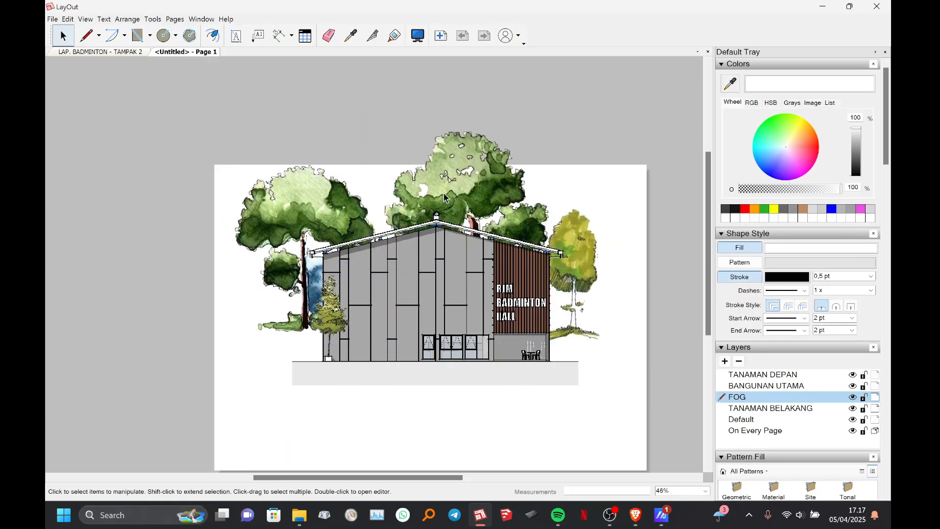
Undo the enlargement, try scaling the background trees again lower behind the hall, and undo their placement.
key("ctrl+z")
left_click_drag(172, 166, 429, 325)
left_click_drag(378, 274, 512, 359, "shift")
left_click(431, 314)
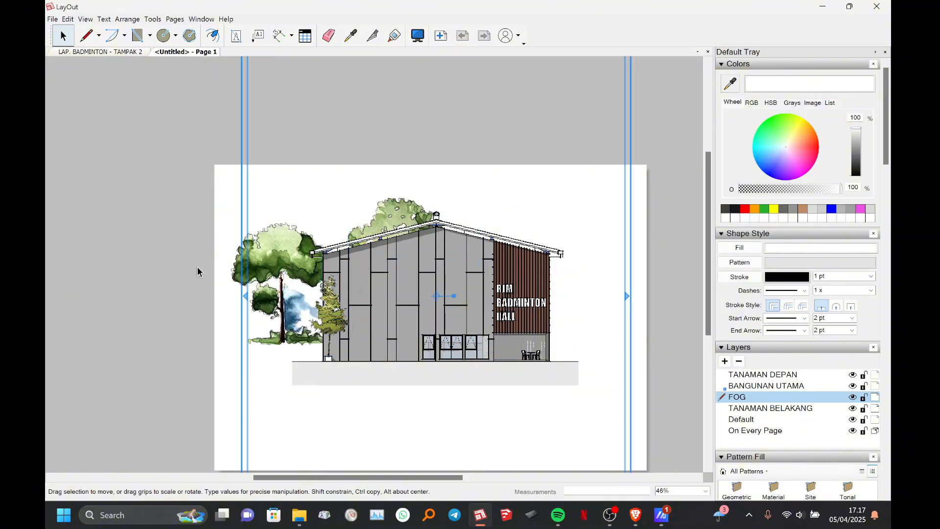
left_click_drag(172, 168, 625, 414)
scroll(412, 274, "down", 3)
key("ctrl+z")
key("ctrl+z")
Try to place only the leftmost background tree beside the building's left wall, and undo the move.
scroll(532, 336, "up", 2)
left_click(153, 378)
left_click_drag(153, 378, 389, 201)
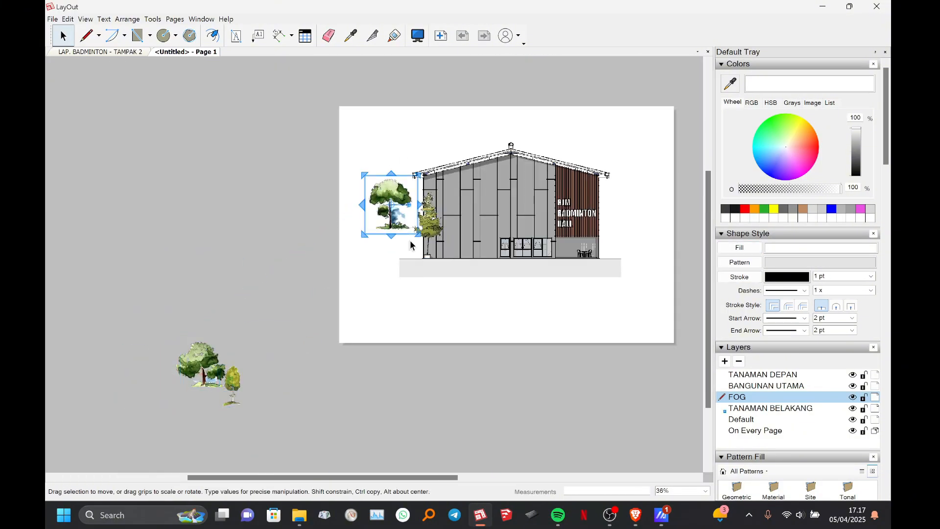
left_click(411, 245)
left_click(394, 205)
scroll(399, 191, "up", 3)
left_click(390, 204)
scroll(389, 204, "down", 2)
middle_click_drag(390, 203, 278, 304)
key("ctrl+z")
scroll(273, 281, "down", 4)
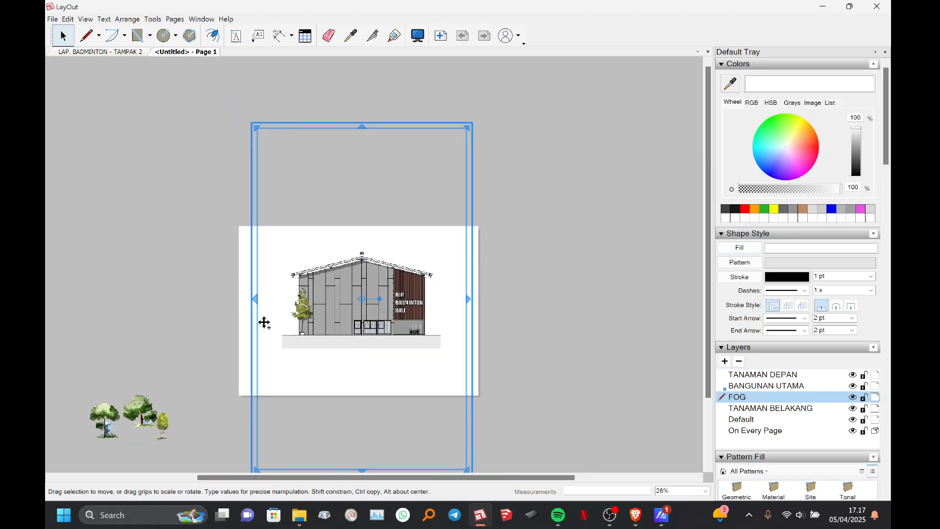
Place the leftmost background tree beside the hall's left wall and enlarge it to nearly the wall's height.
left_click_drag(107, 417, 216, 317)
left_click_drag(172, 286, 345, 292)
scroll(274, 355, "up", 3)
left_click(372, 417)
scroll(345, 292, "down", 3)
middle_click_drag(346, 292, 493, 231)
Move the second green tree to the hall's right side, enlarge it proportionally and set its base at ground level behind the wall.
left_click_drag(257, 388, 644, 169)
scroll(644, 169, "up", 2)
middle_click_drag(644, 169, 403, 191)
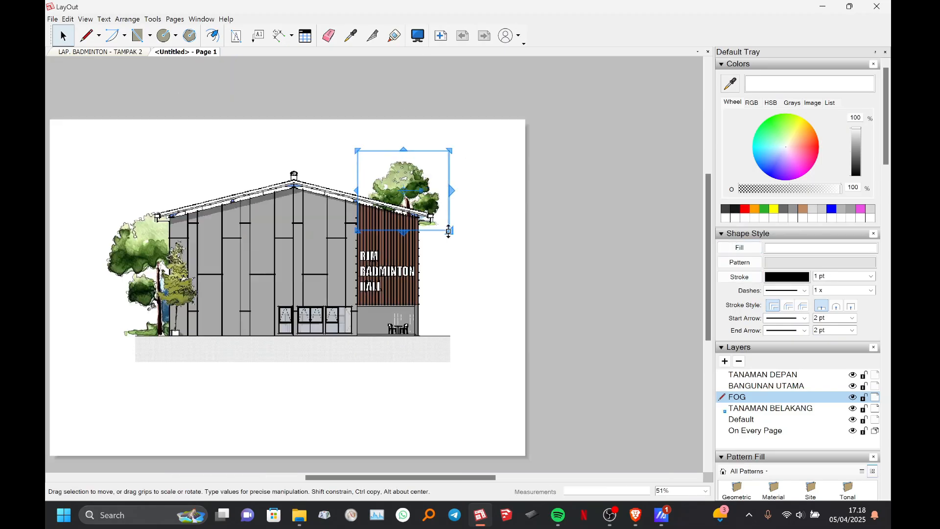
left_click_drag(449, 231, 561, 327, "shift")
left_click_drag(525, 281, 474, 300)
left_click(494, 304)
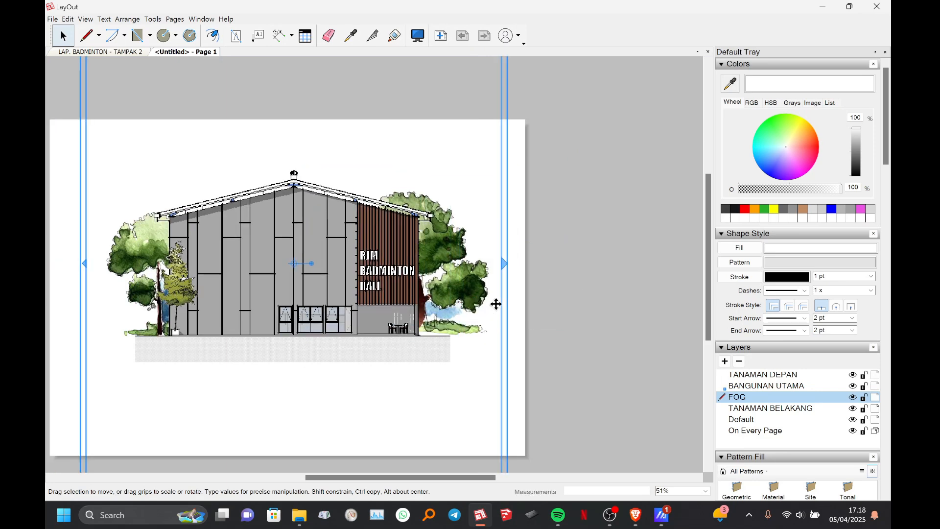
left_click(567, 325)
scroll(566, 325, "down", 2)
middle_click_drag(567, 325, 657, 298)
Try to move the remaining yellow-green tree onto the sheet and enlarge it behind the hall, and undo the placement.
left_click_drag(216, 409, 350, 195)
left_click_drag(371, 226, 508, 417, "shift")
left_click_drag(435, 389, 434, 313)
key("ctrl+z")
key("ctrl+z")
key("ctrl+z")
Move the yellow-green tree to the empty area beside the sheet and enlarge it there.
left_click_drag(224, 418, 264, 276)
left_click_drag(240, 215, 373, 229)
left_click_drag(280, 228, 280, 229)
left_click(530, 278)
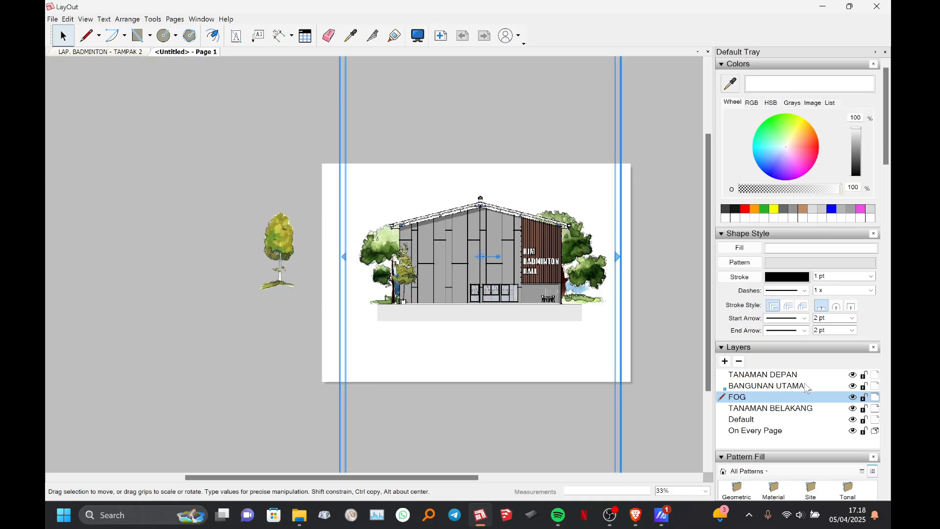
Make TANAMAN BELAKANG the current layer and shift the left green tree partly behind the hall's left wall.
right_click(802, 409)
left_click(830, 446)
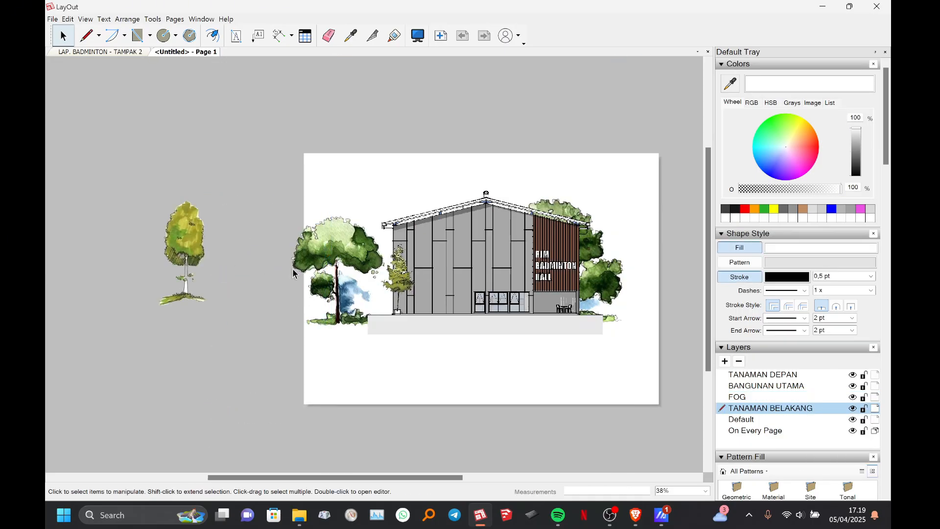
left_click_drag(295, 269, 362, 269)
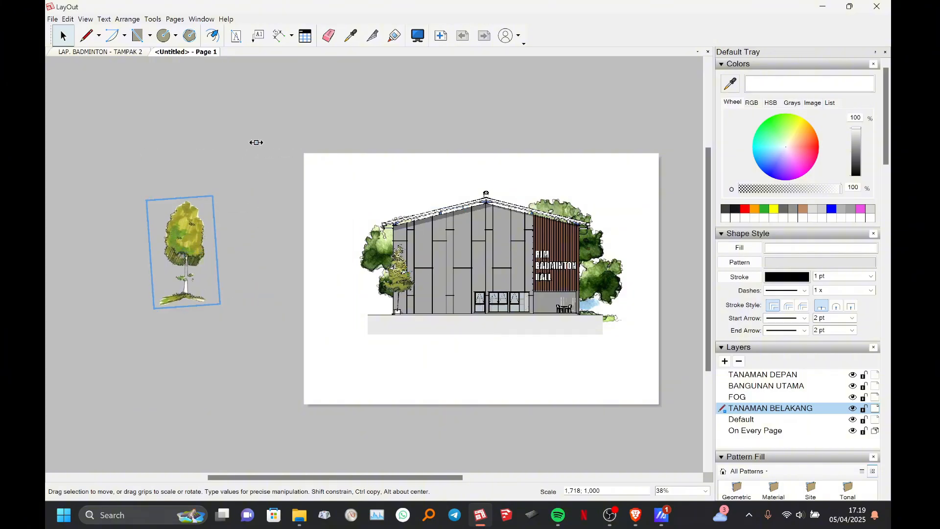
Enlarge the yellow-green tree proportionally and place it behind the hall so its crown rises above the roof left of the ridge.
left_click_drag(213, 196, 269, 128, "shift")
scroll(344, 257, "down", 3)
left_click_drag(271, 228, 416, 266)
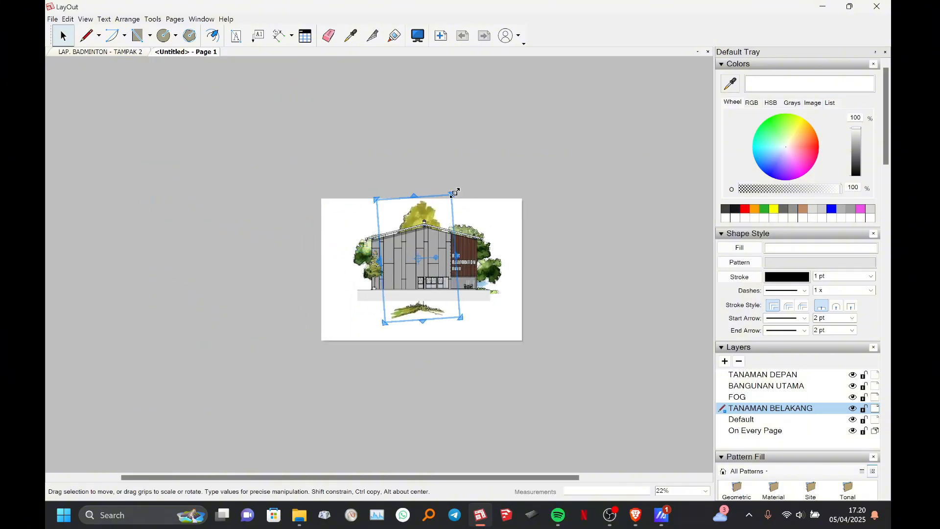
left_click(576, 344)
scroll(426, 313, "up", 4)
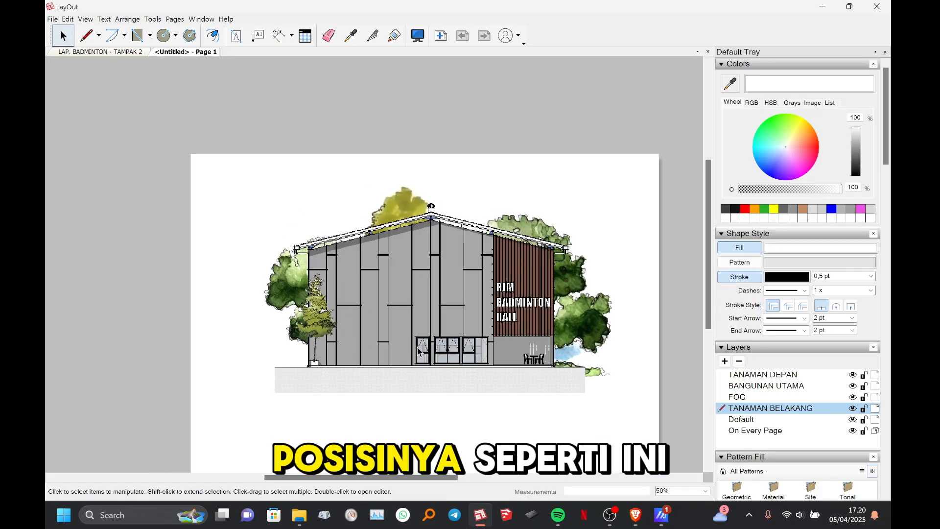
mouse_move(483, 295)
middle_mouse_down()
mouse_move(465, 274)
mouse_move(449, 218)
middle_mouse_up()
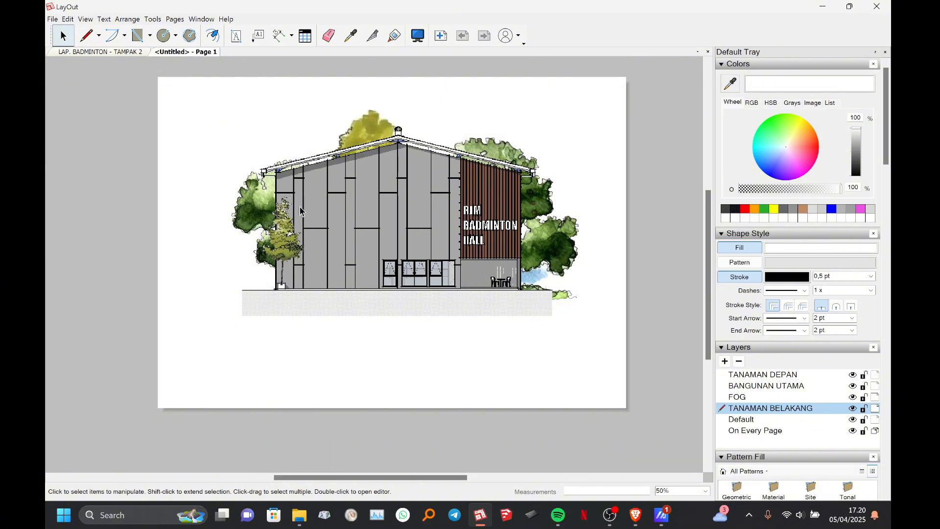
Make FOG the current layer and draw a white-filled rectangle about 376 mm wide around the hall and its trees.
left_click(749, 397)
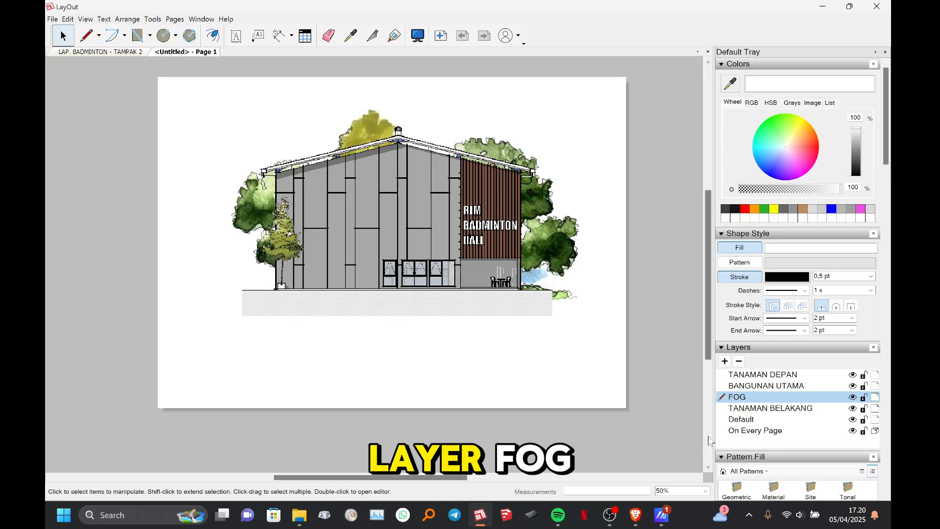
scroll(492, 441, "down", 3)
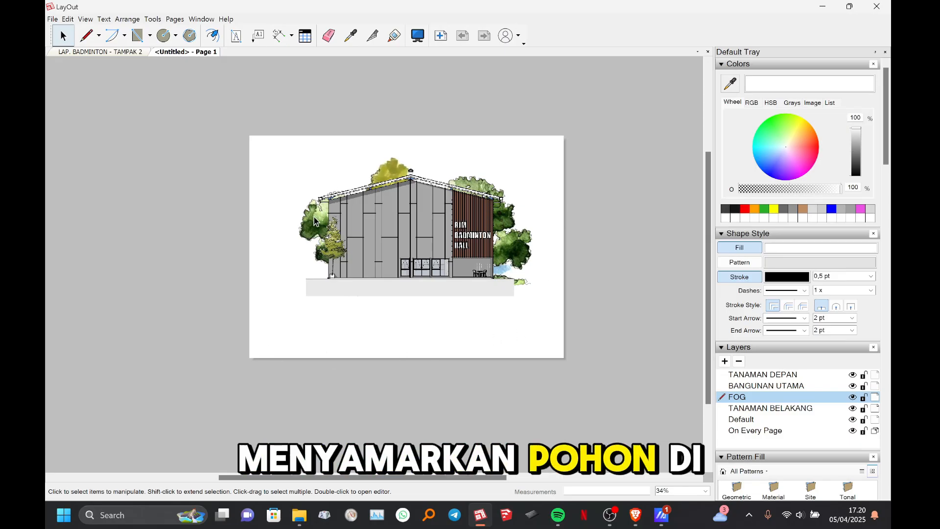
middle_click_drag(257, 259, 302, 292)
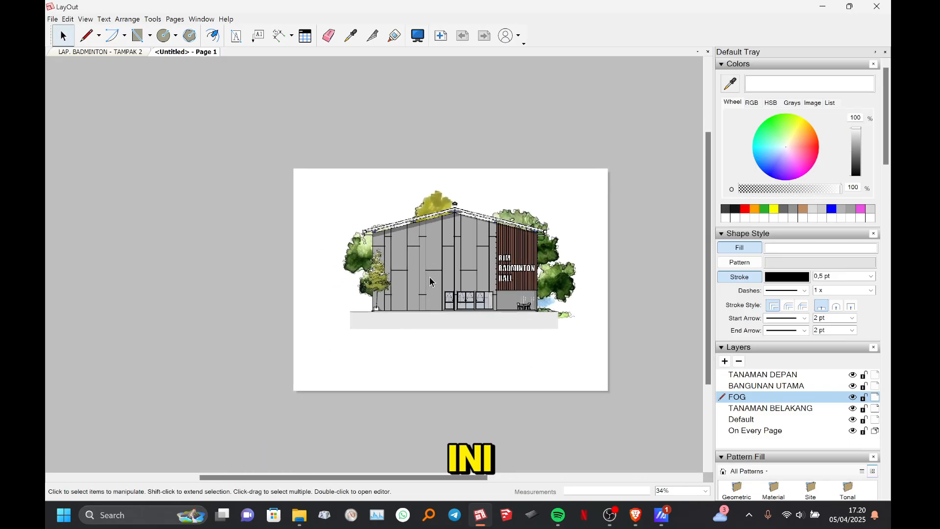
left_click(138, 37)
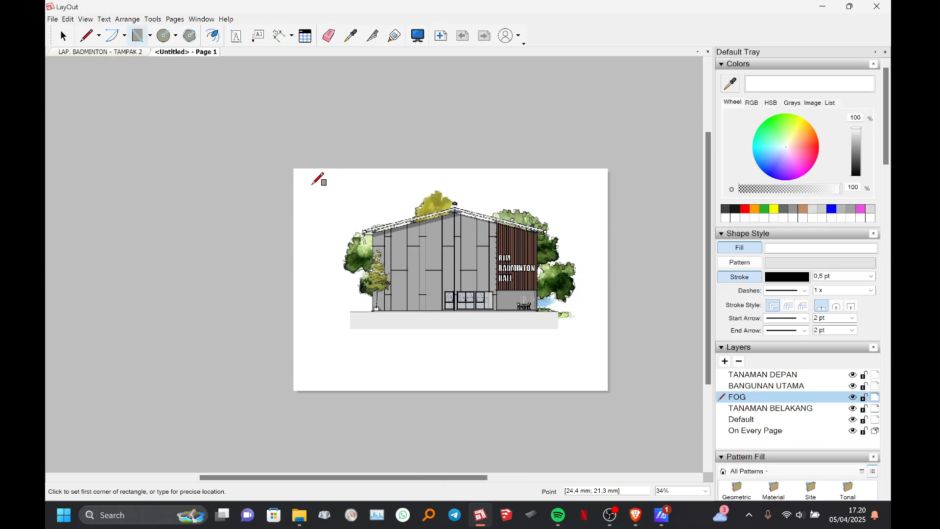
left_click(311, 185)
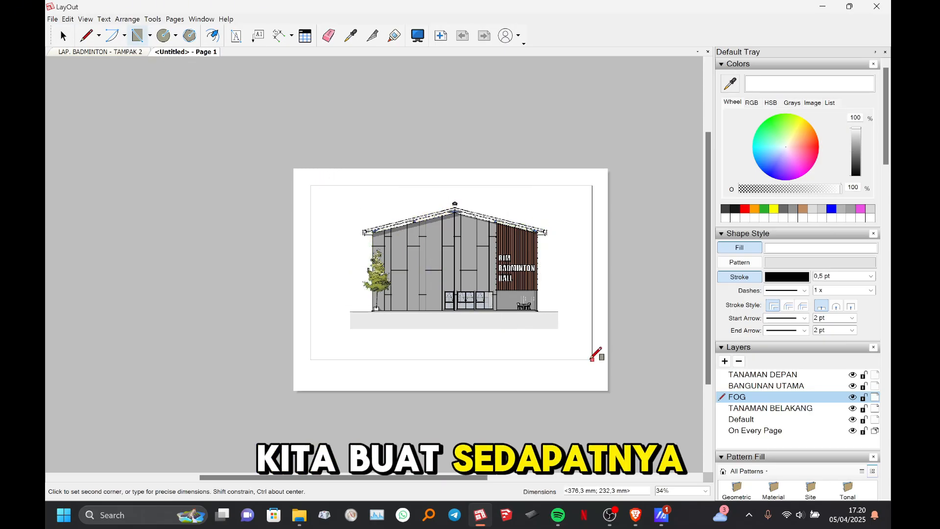
left_click(592, 363)
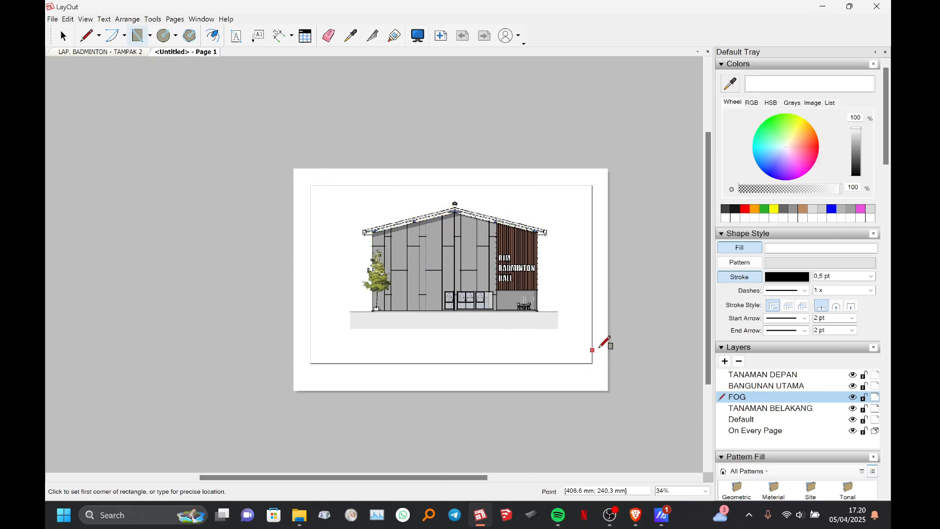
key("space")
Lock the hall elevation group against accidental selection.
left_click(592, 346)
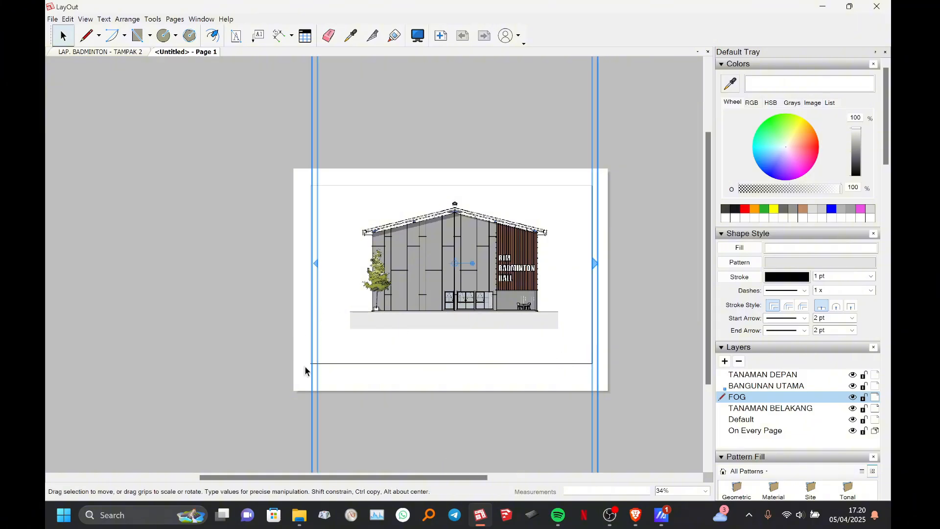
scroll(305, 371, "up", 5)
scroll(319, 357, "down", 4)
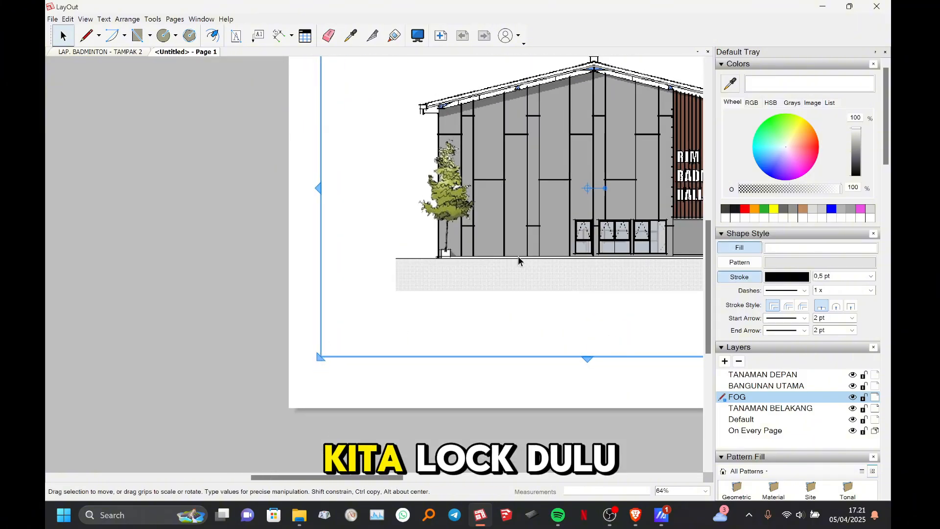
scroll(518, 260, "down", 3)
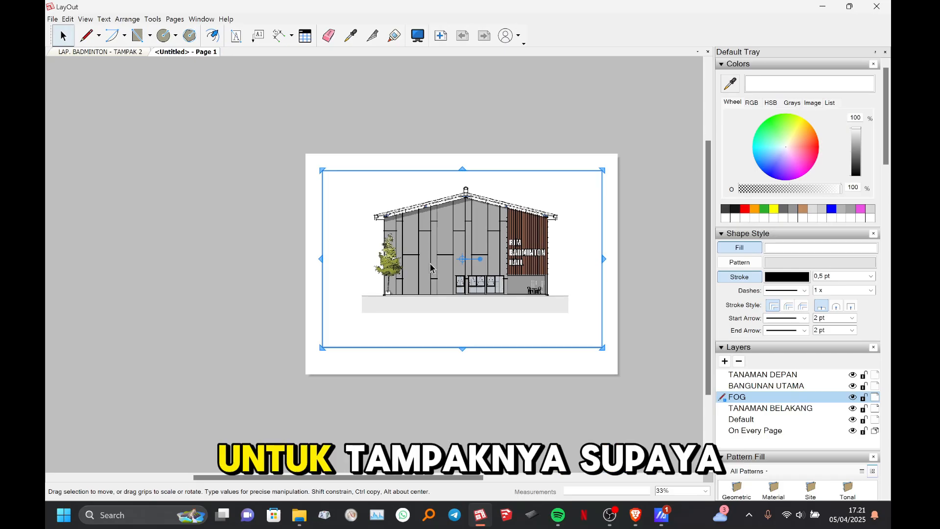
right_click(430, 264)
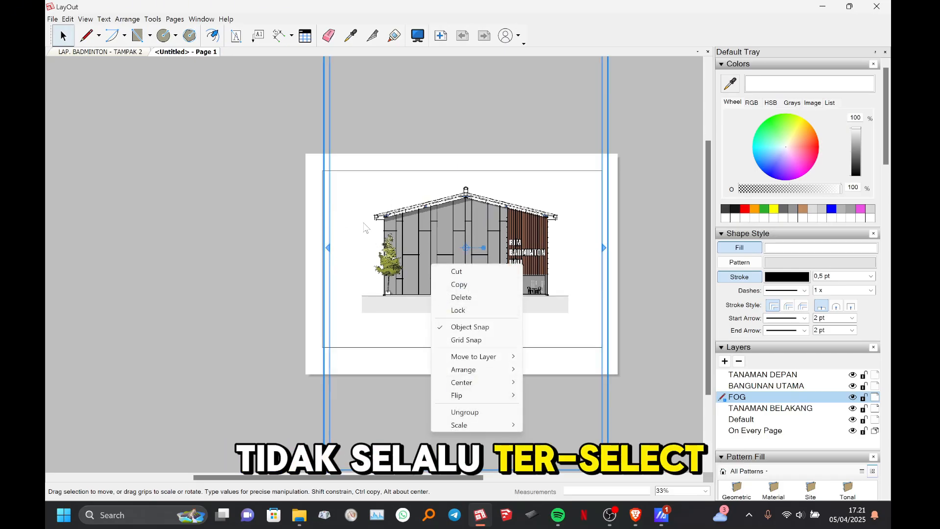
middle_click_drag(367, 228, 358, 200)
middle_click_drag(547, 226, 510, 347)
middle_click_drag(431, 345, 371, 226)
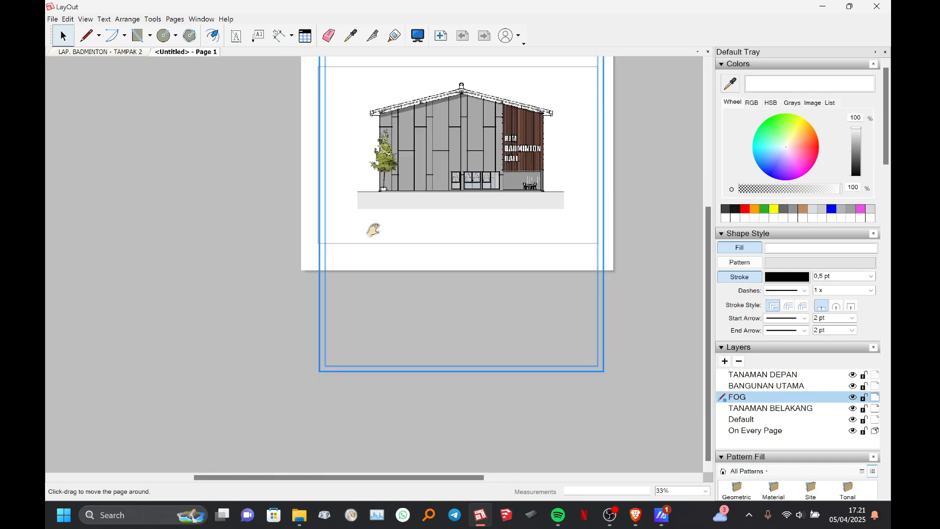
middle_click_drag(361, 361, 514, 338)
scroll(427, 146, "up", 4)
right_click(419, 275)
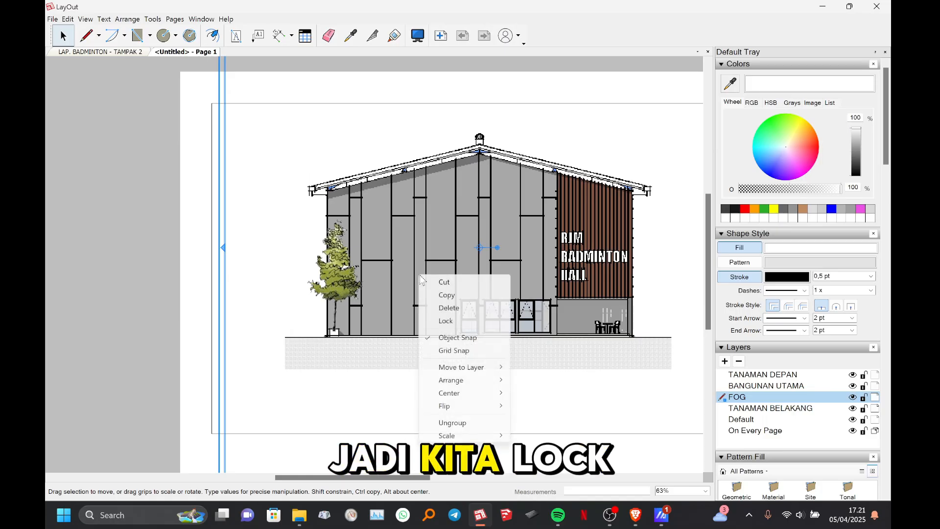
left_click(440, 323)
scroll(419, 325, "down", 2)
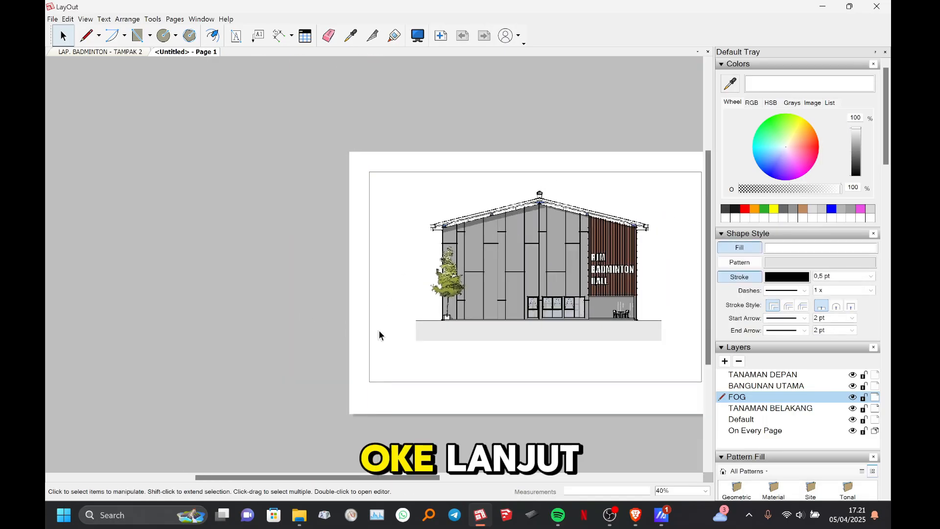
Select the rectangle around the hall and move it to the FOG layer.
left_click(369, 367)
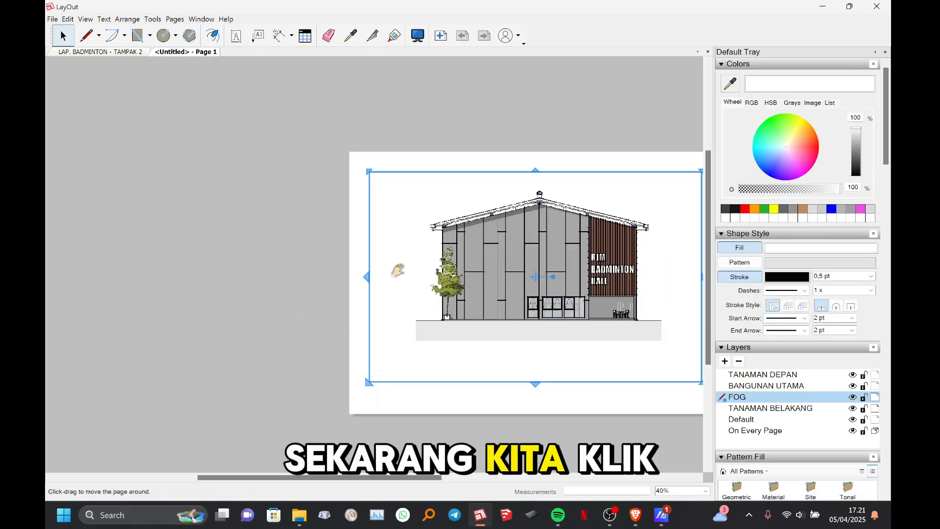
middle_click_drag(398, 270, 351, 288)
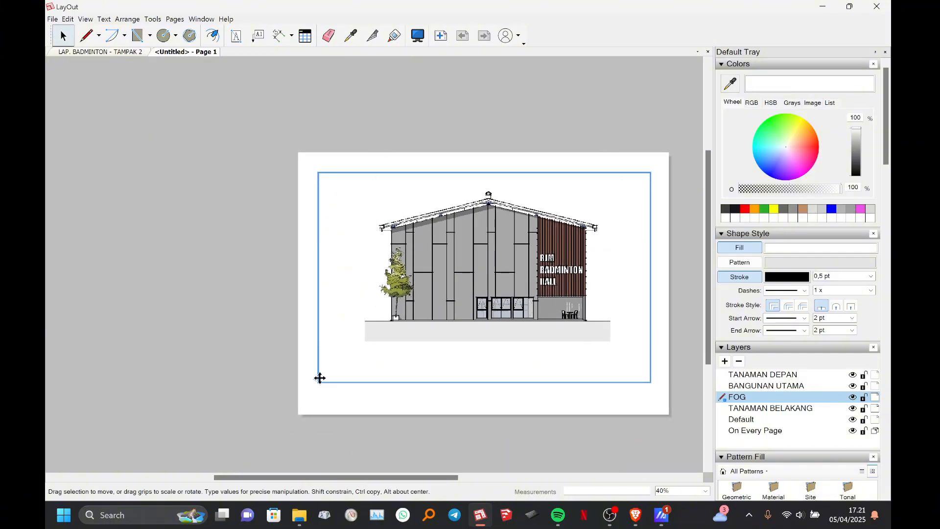
left_click(322, 379)
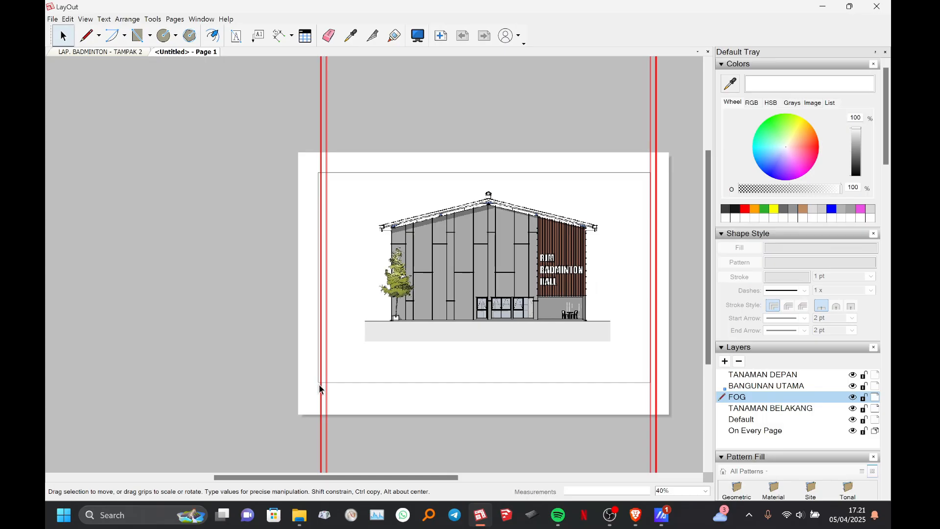
scroll(318, 384, "up", 3)
scroll(324, 385, "up", 1)
left_click(324, 384)
right_click(326, 383)
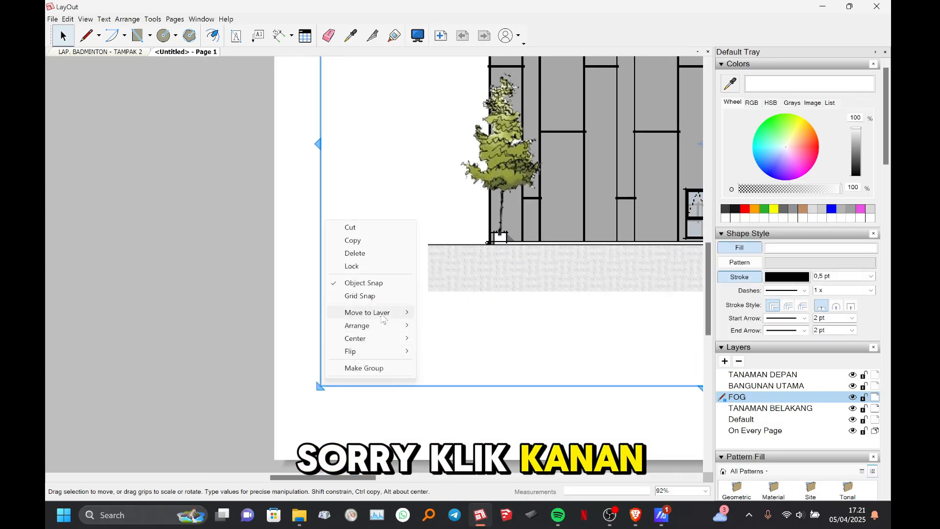
mouse_move(386, 321)
left_click(443, 356)
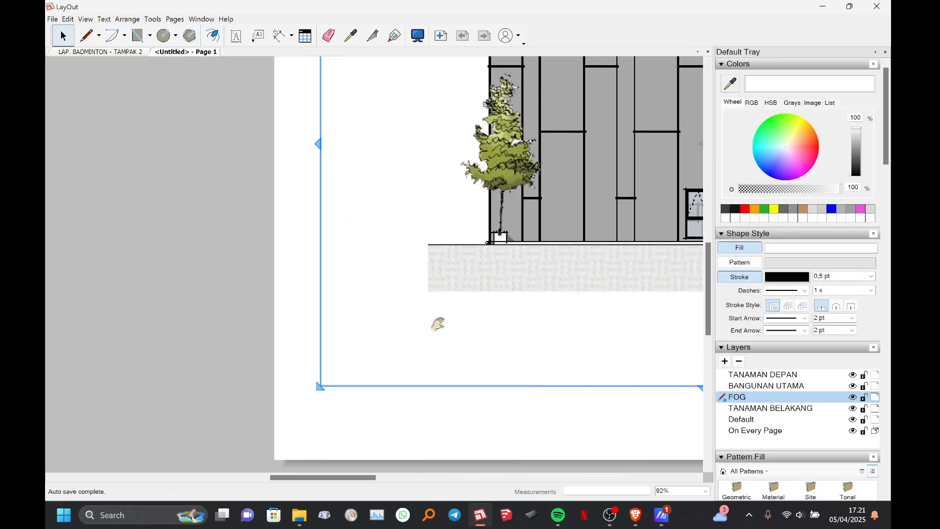
Make the fog rectangle's white fill semi-transparent with an opacity of 65%.
scroll(437, 324, "down", 5)
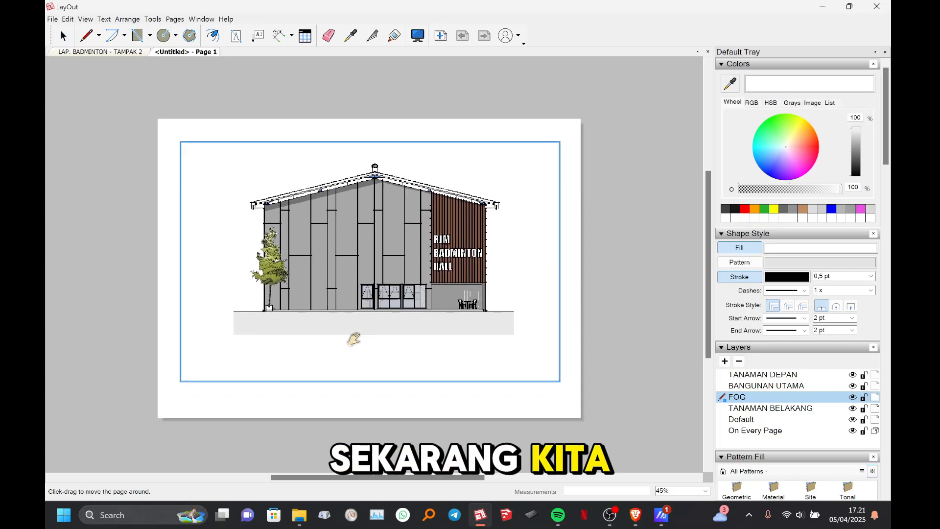
middle_click_drag(354, 339, 346, 338)
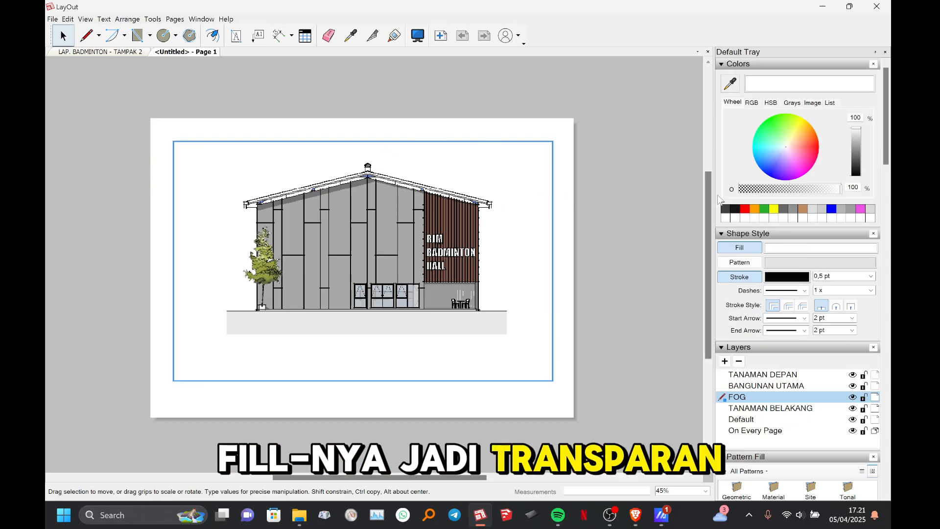
left_click(794, 248)
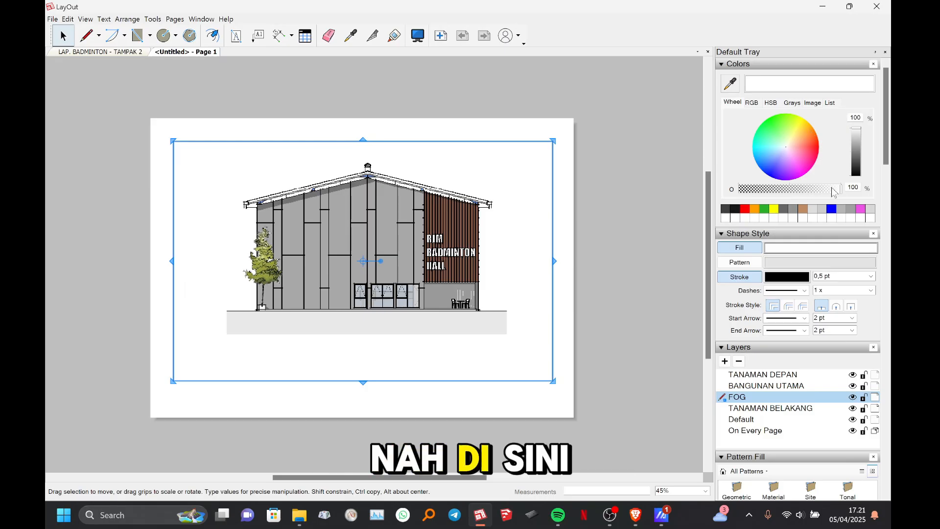
left_click_drag(840, 192, 803, 193)
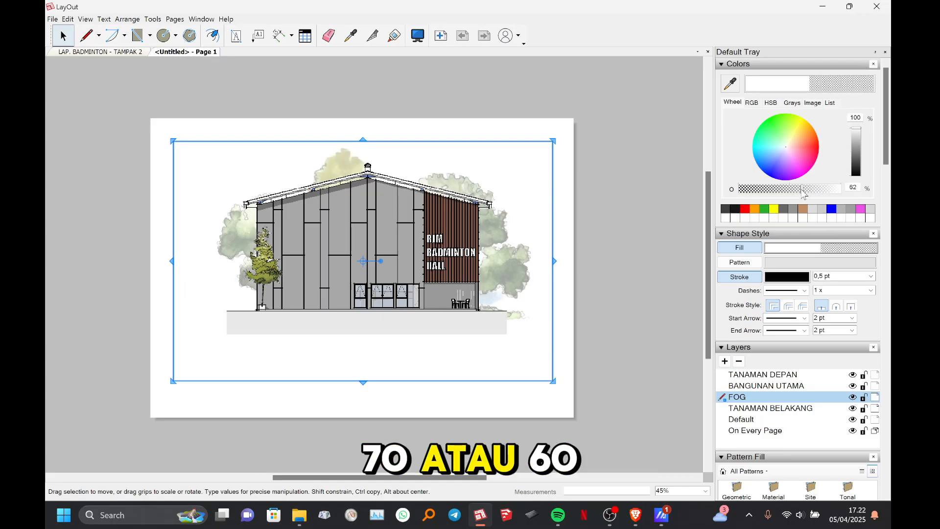
left_click(794, 188)
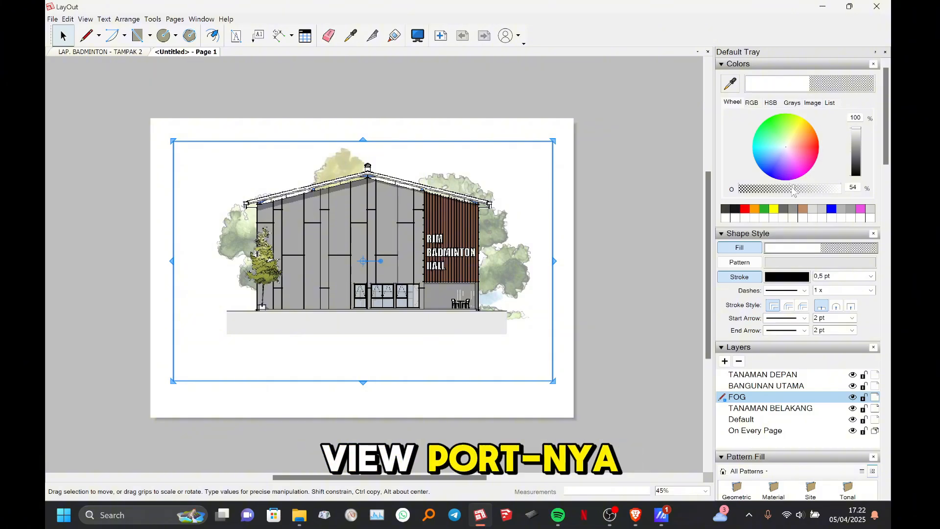
left_click_drag(794, 189, 803, 189)
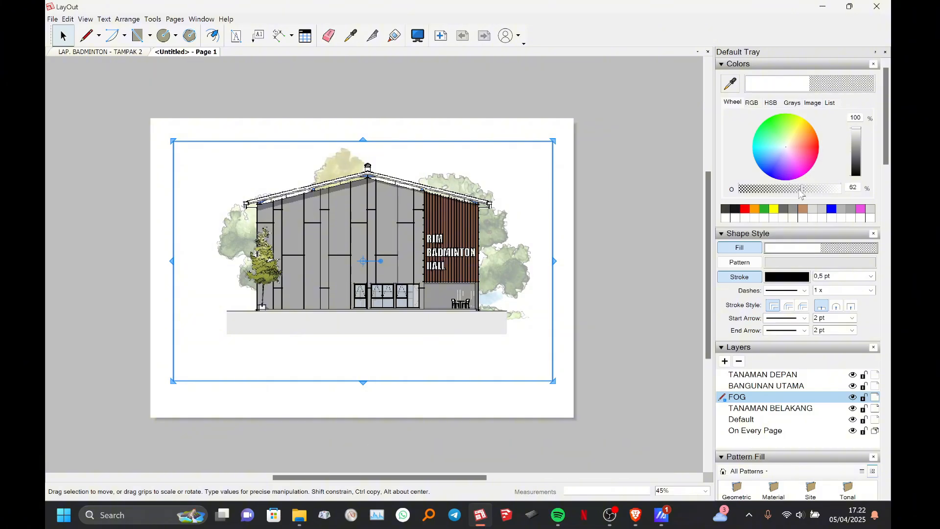
left_click(804, 189)
left_click(583, 290)
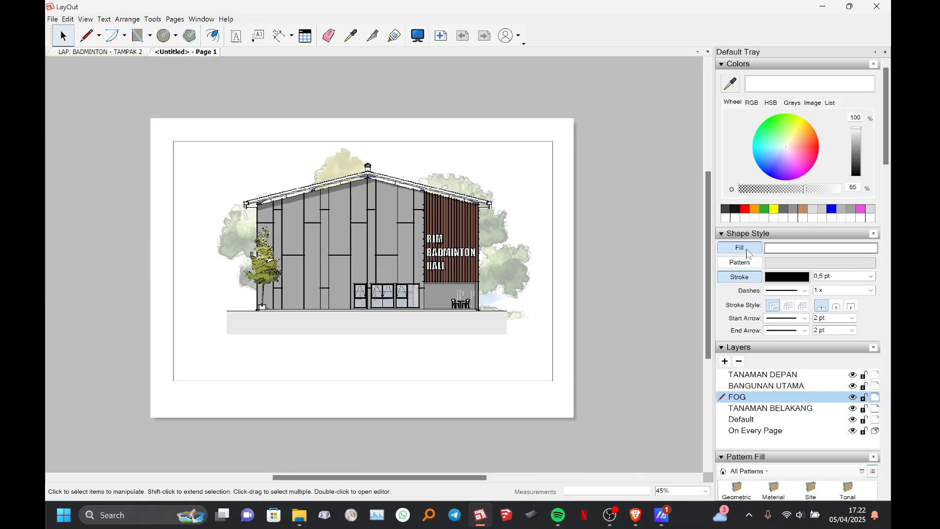
Select the semi-transparent fog rectangle around the hall and turn off its stroke so it has no outline.
left_click(740, 277)
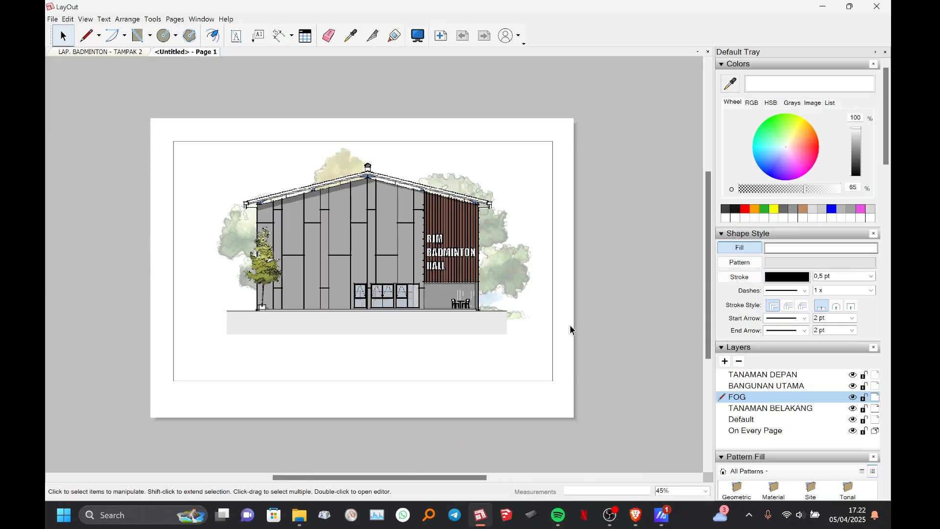
left_click(545, 313)
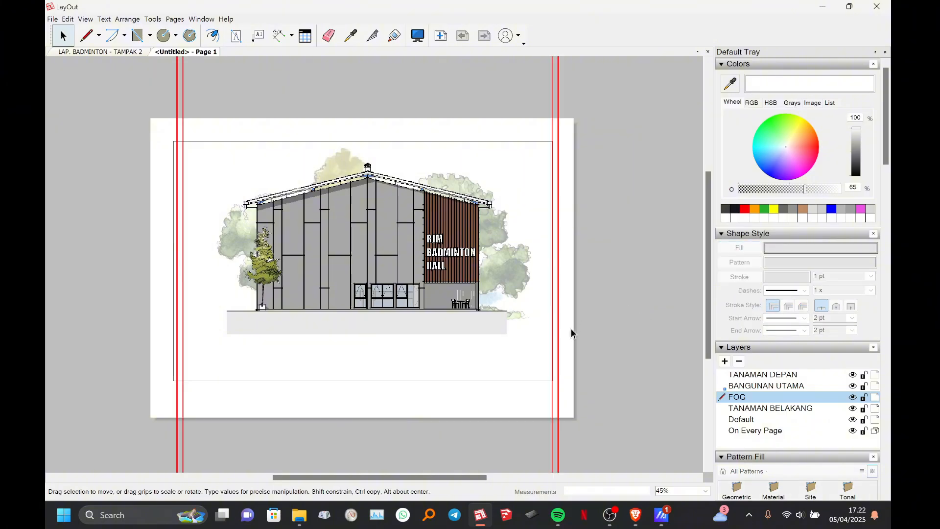
scroll(147, 385, "up", 3)
left_click(191, 381)
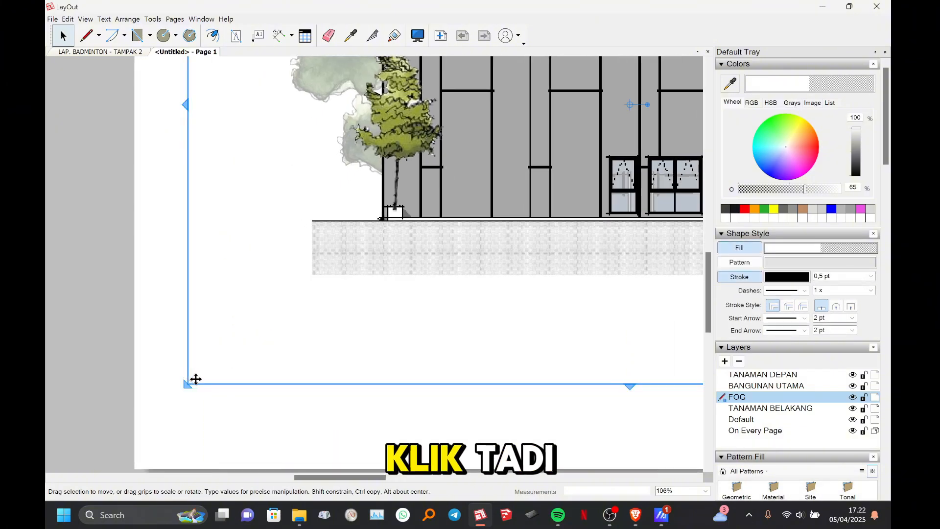
scroll(350, 327, "down", 2)
left_click(749, 277)
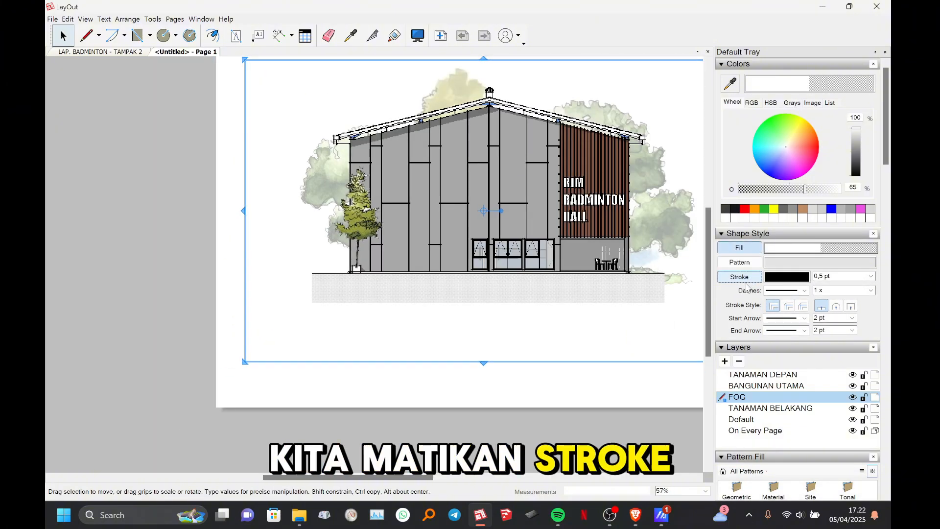
left_click(640, 426)
mouse_move(596, 303)
middle_mouse_down()
mouse_move(510, 317)
mouse_move(444, 345)
middle_mouse_up()
scroll(494, 333, "down", 2)
left_click(577, 266)
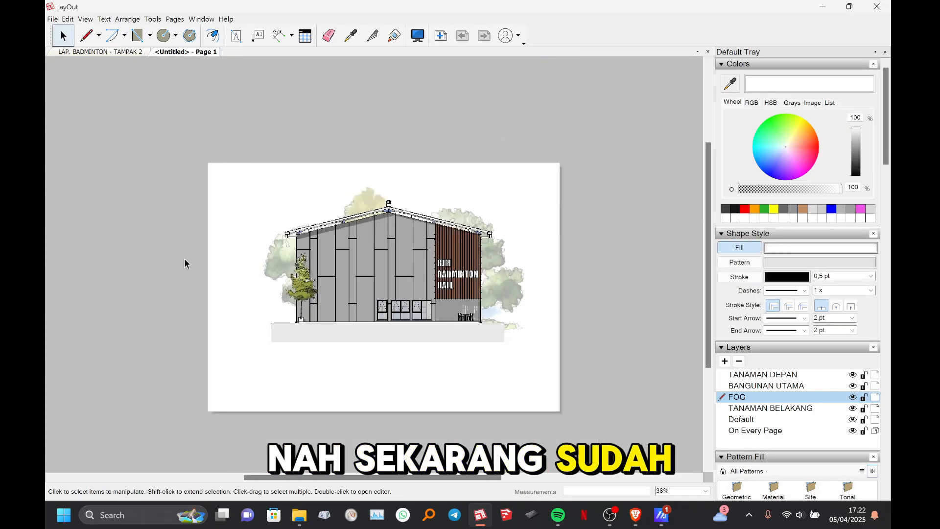
scroll(346, 294, "up", 4)
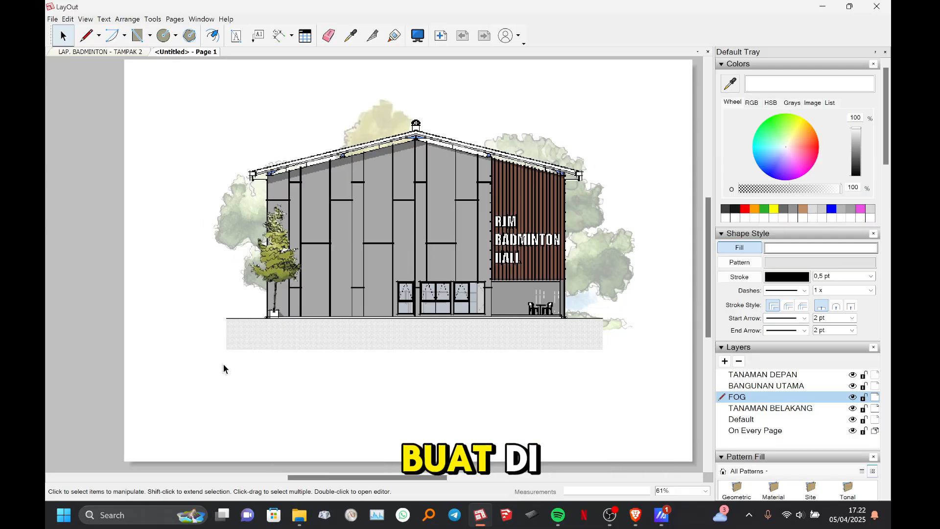
scroll(416, 257, "down", 3)
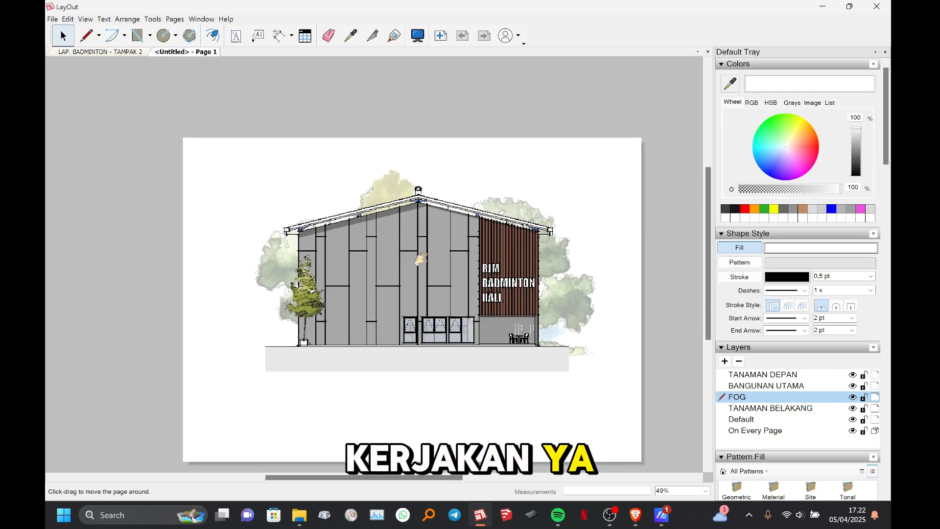
scroll(413, 249, "up", 2)
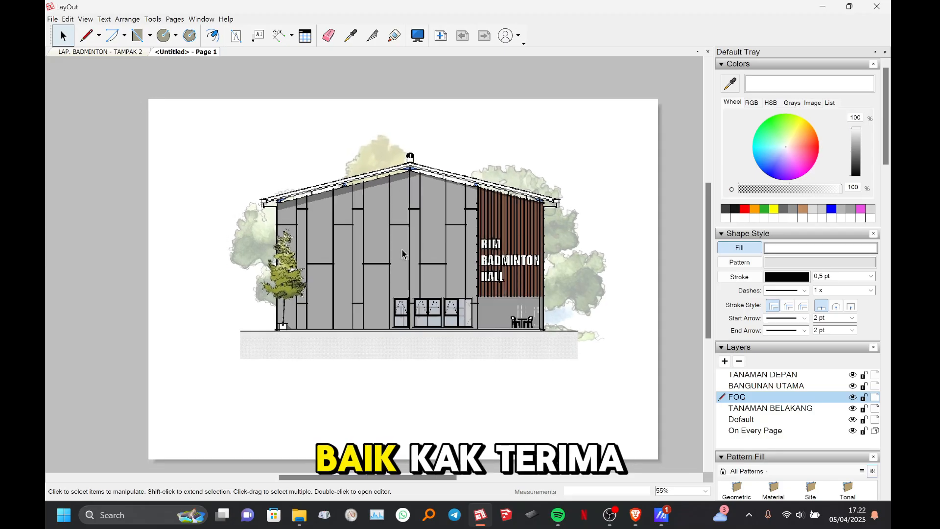